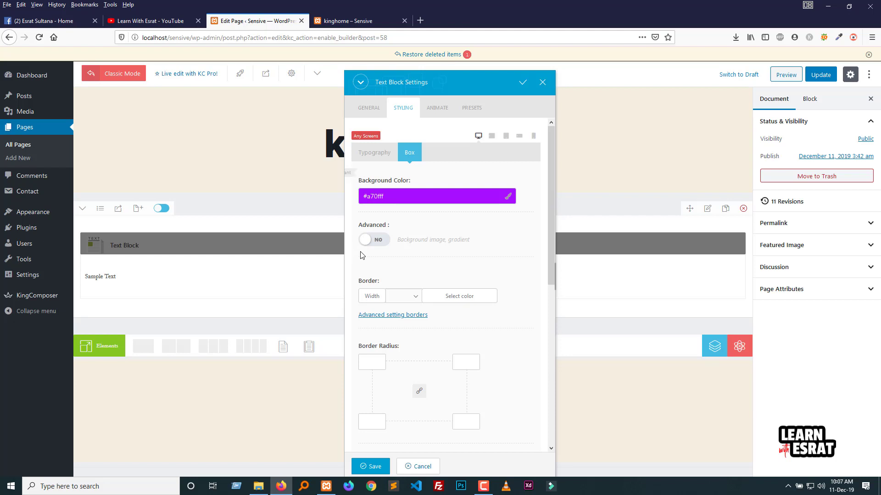
Step: Turn on the text block's advanced background options and examine its gradient, image, border, display, padding and margin settings
{"action": "left_click", "coordinate": [371, 242]}
{"action": "left_click", "coordinate": [370, 244]}
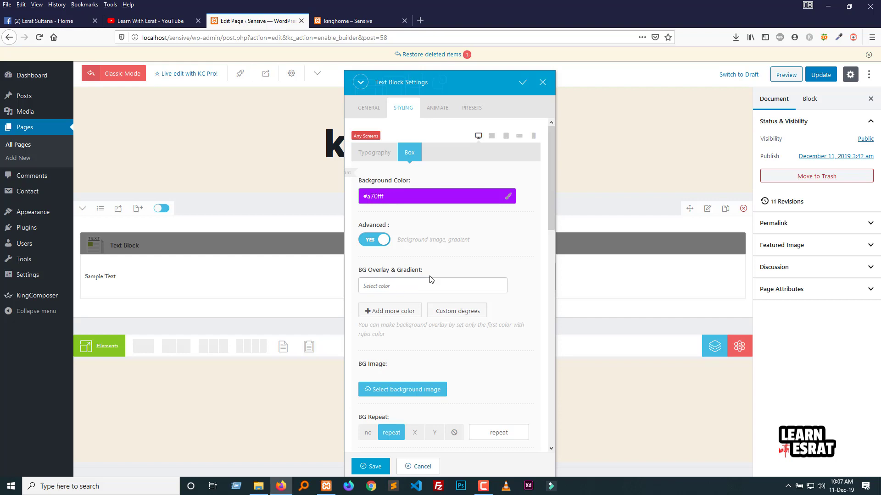
{"action": "left_click", "coordinate": [373, 243]}
{"action": "left_click", "coordinate": [373, 243]}
{"action": "scroll", "coordinate": [380, 283], "scroll_direction": "down", "scroll_amount": 2}
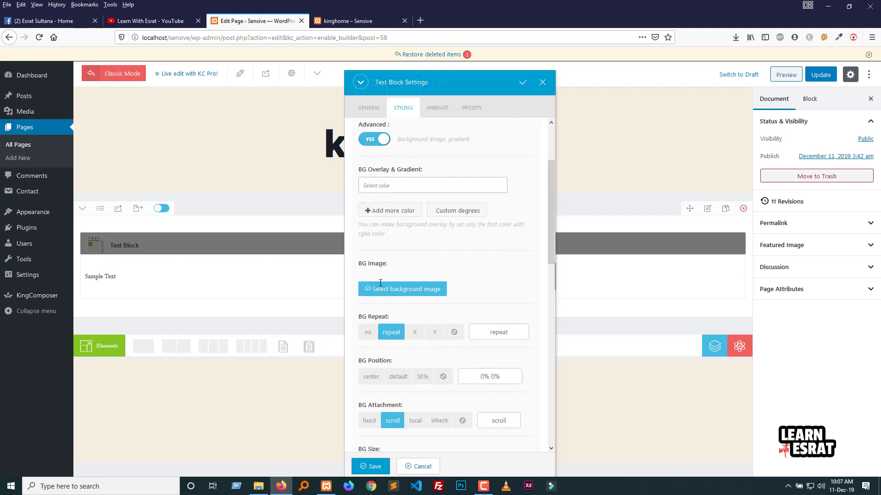
{"action": "scroll", "coordinate": [380, 283], "scroll_direction": "down", "scroll_amount": 1}
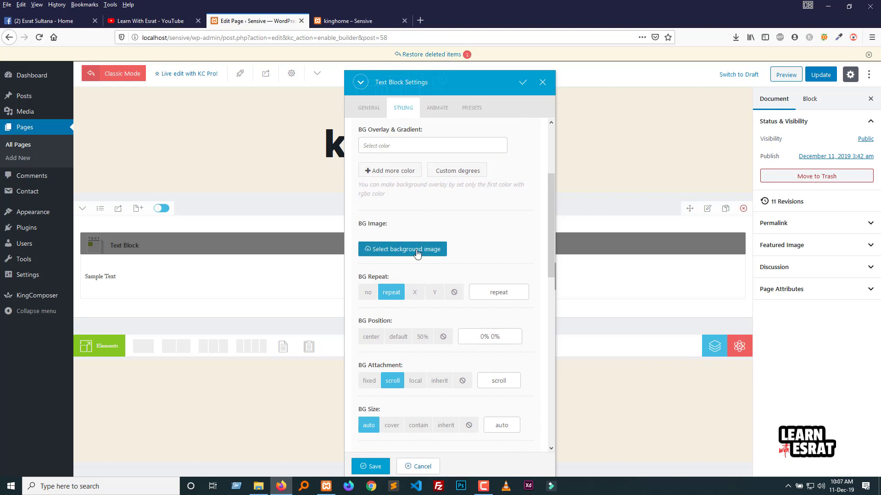
{"action": "scroll", "coordinate": [416, 253], "scroll_direction": "up", "scroll_amount": 2}
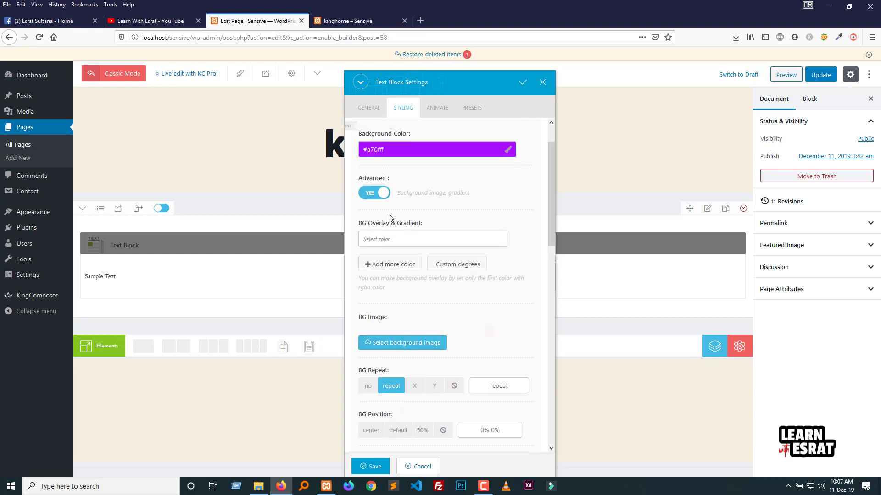
{"action": "scroll", "coordinate": [381, 347], "scroll_direction": "down", "scroll_amount": 2}
{"action": "left_click", "coordinate": [396, 339]}
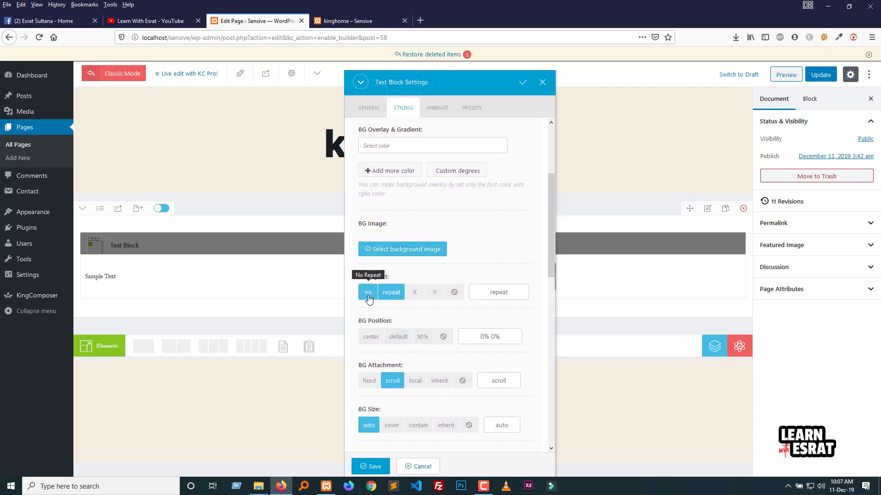
{"action": "scroll", "coordinate": [400, 308], "scroll_direction": "down", "scroll_amount": 4}
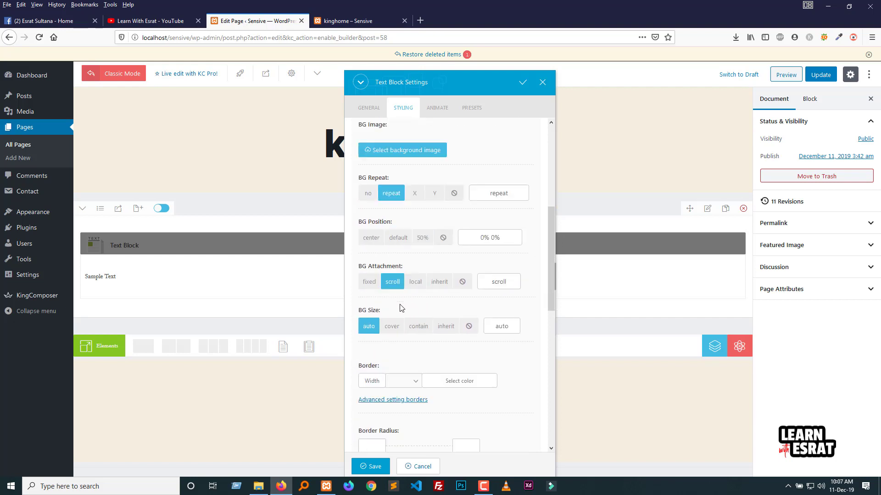
{"action": "scroll", "coordinate": [403, 275], "scroll_direction": "down", "scroll_amount": 3}
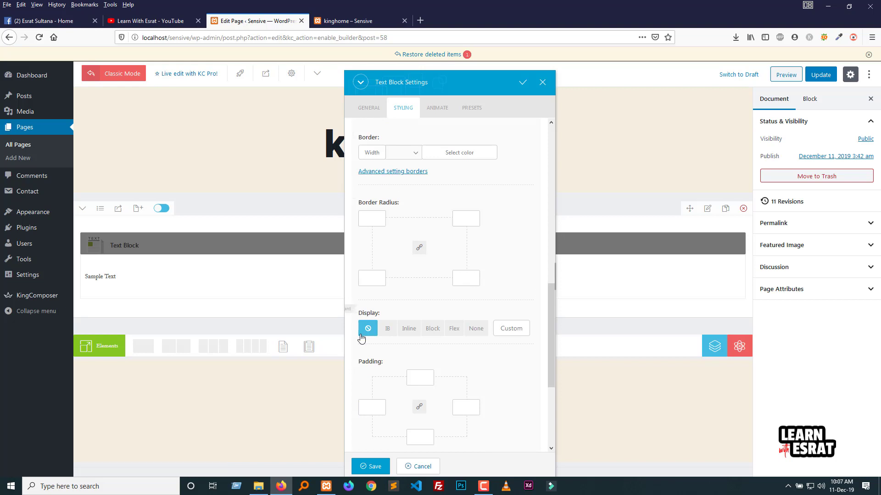
{"action": "scroll", "coordinate": [362, 332], "scroll_direction": "down", "scroll_amount": 2}
{"action": "scroll", "coordinate": [364, 338], "scroll_direction": "down", "scroll_amount": 2}
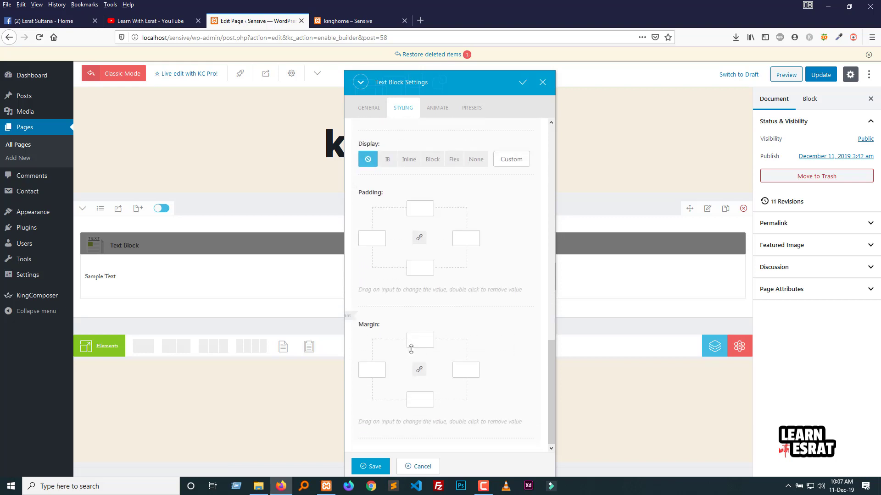
{"action": "scroll", "coordinate": [412, 337], "scroll_direction": "up", "scroll_amount": 14}
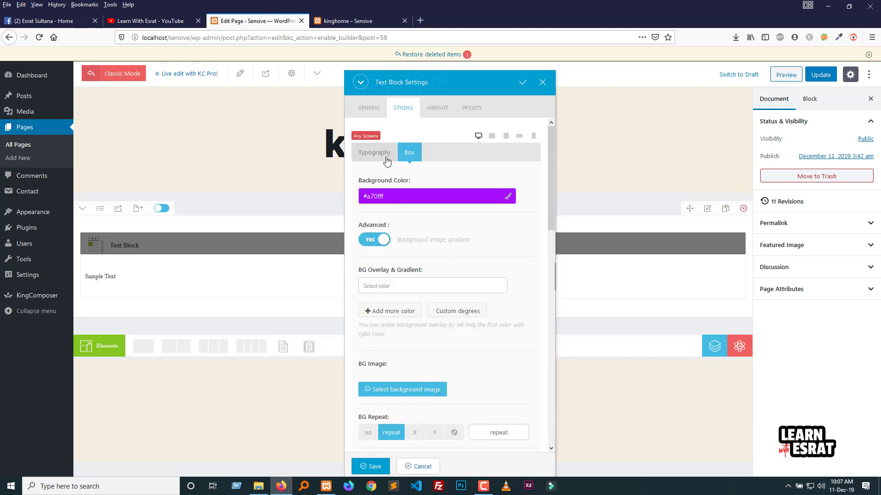
Step: Review the text block's Typography settings and the background and border options under Box
{"action": "left_click", "coordinate": [384, 159]}
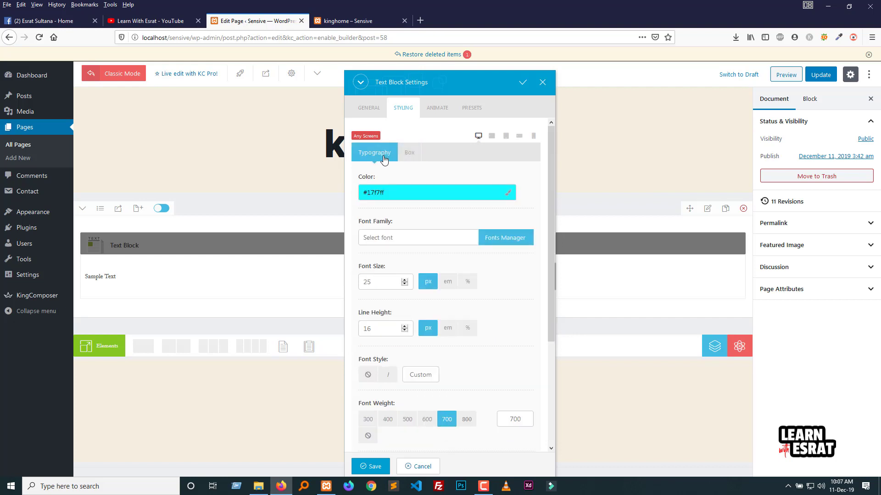
{"action": "left_click", "coordinate": [421, 157]}
{"action": "scroll", "coordinate": [409, 259], "scroll_direction": "down", "scroll_amount": 5}
{"action": "scroll", "coordinate": [409, 259], "scroll_direction": "up", "scroll_amount": 2}
{"action": "scroll", "coordinate": [415, 255], "scroll_direction": "down", "scroll_amount": 1}
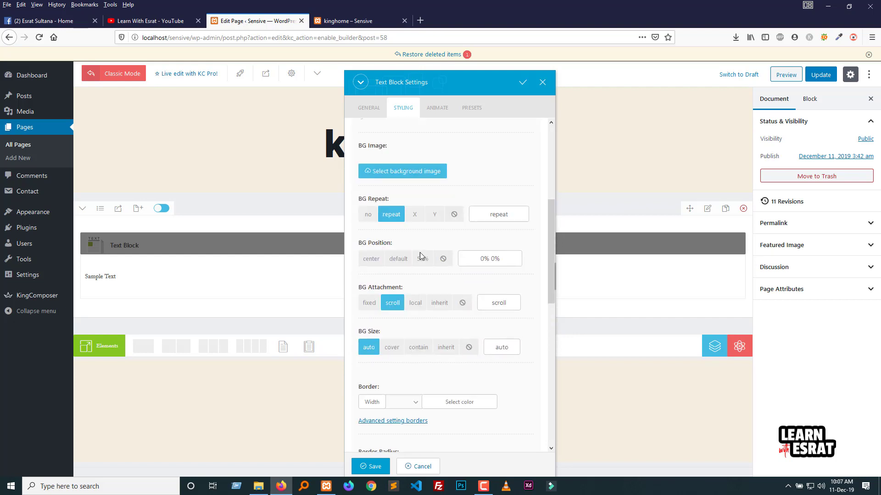
{"action": "scroll", "coordinate": [420, 256], "scroll_direction": "down", "scroll_amount": 3}
{"action": "scroll", "coordinate": [427, 254], "scroll_direction": "up", "scroll_amount": 6}
Step: Turn off the advanced background options and save the text block settings
{"action": "left_click", "coordinate": [376, 240]}
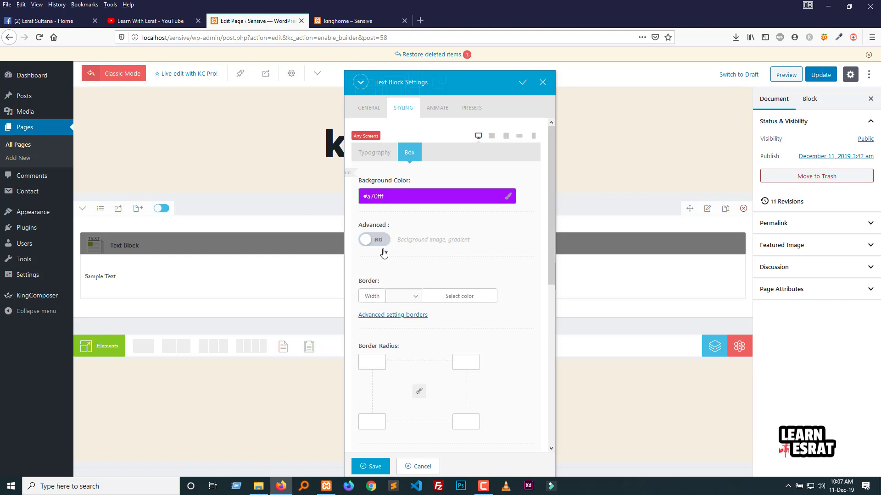
{"action": "scroll", "coordinate": [384, 254], "scroll_direction": "down", "scroll_amount": 3}
{"action": "left_click", "coordinate": [381, 466]}
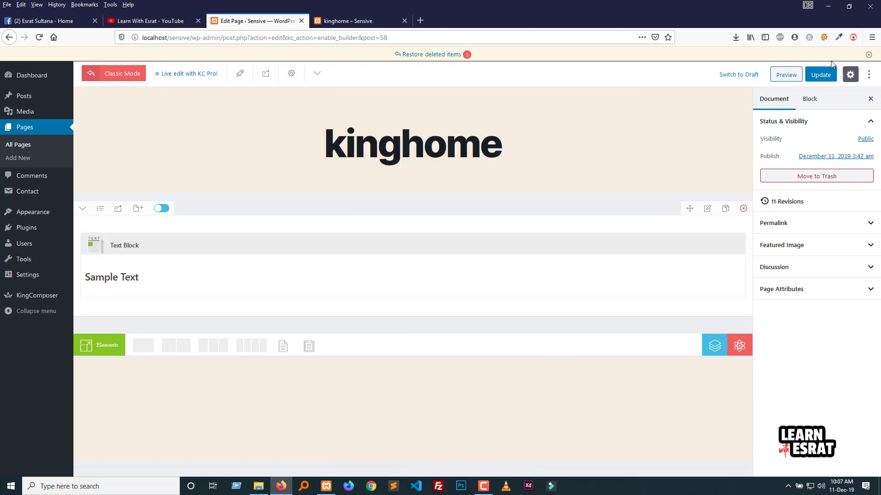
Step: Update the page and reload its kinghome preview to check the text block's styling
{"action": "left_click", "coordinate": [820, 75]}
{"action": "left_click", "coordinate": [353, 21]}
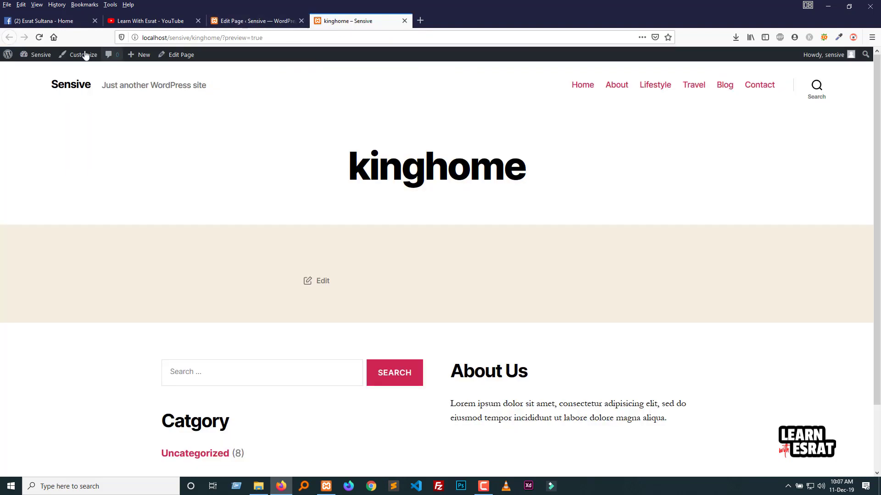
{"action": "left_click", "coordinate": [39, 37]}
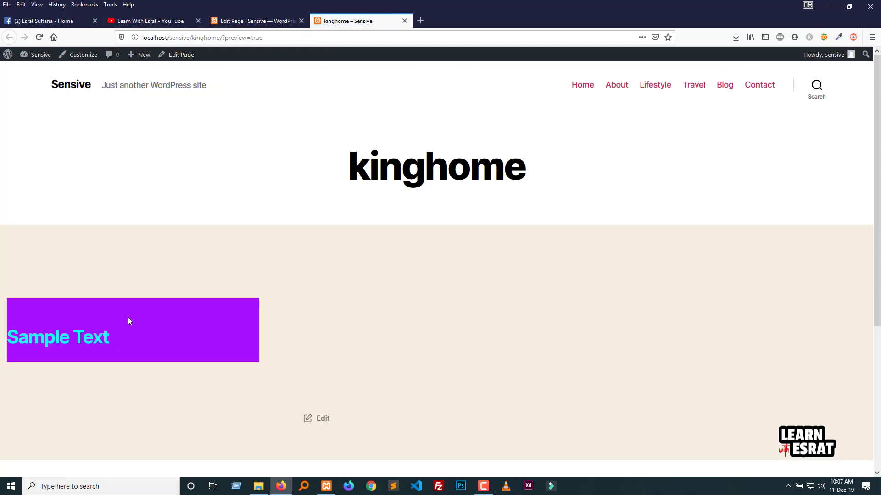
Step: Return to the page editor and split the text block's row into three columns
{"action": "left_click", "coordinate": [252, 21]}
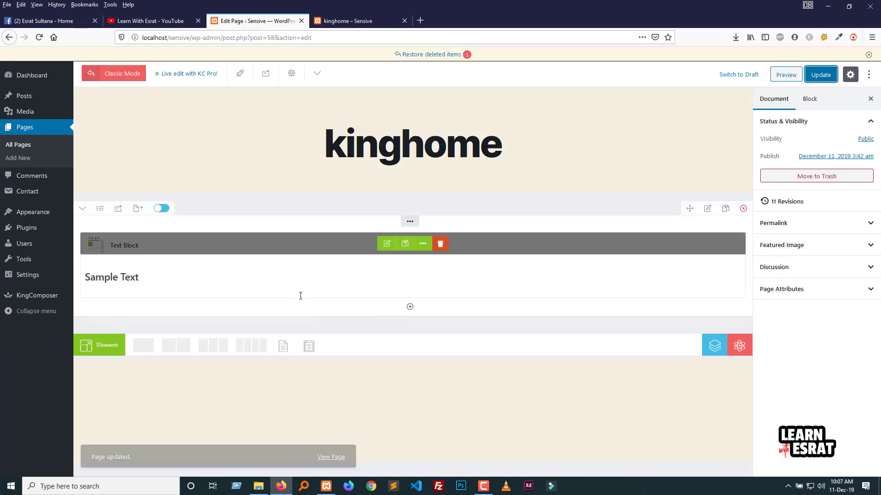
{"action": "left_click", "coordinate": [101, 210]}
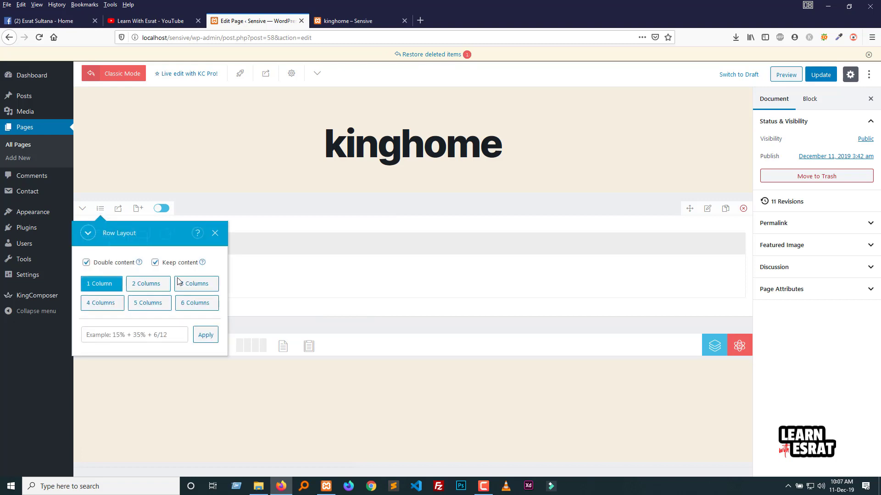
{"action": "left_click", "coordinate": [188, 285]}
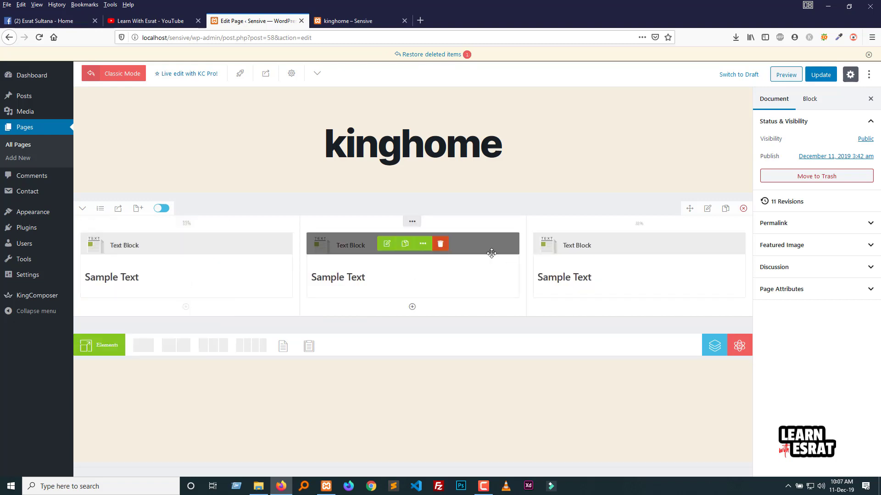
Step: Delete the duplicate text blocks from the second and third columns and update the page
{"action": "left_click", "coordinate": [440, 244]}
{"action": "left_click", "coordinate": [667, 245]}
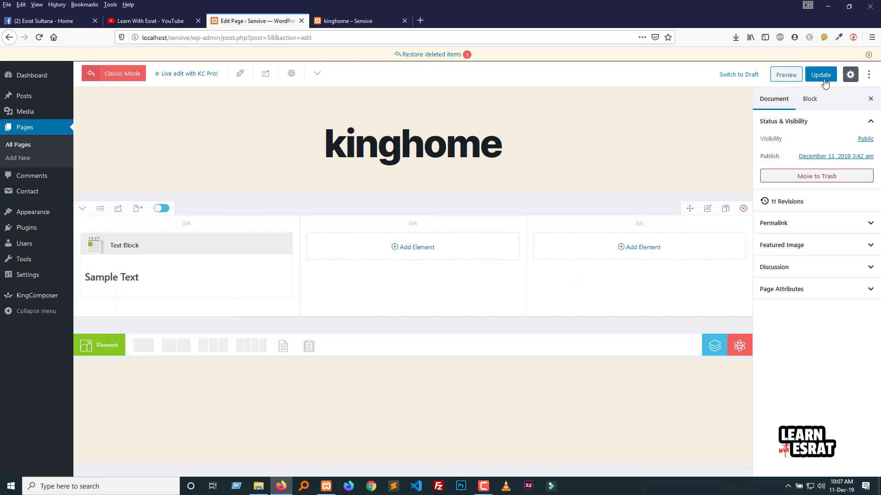
{"action": "left_click", "coordinate": [822, 76]}
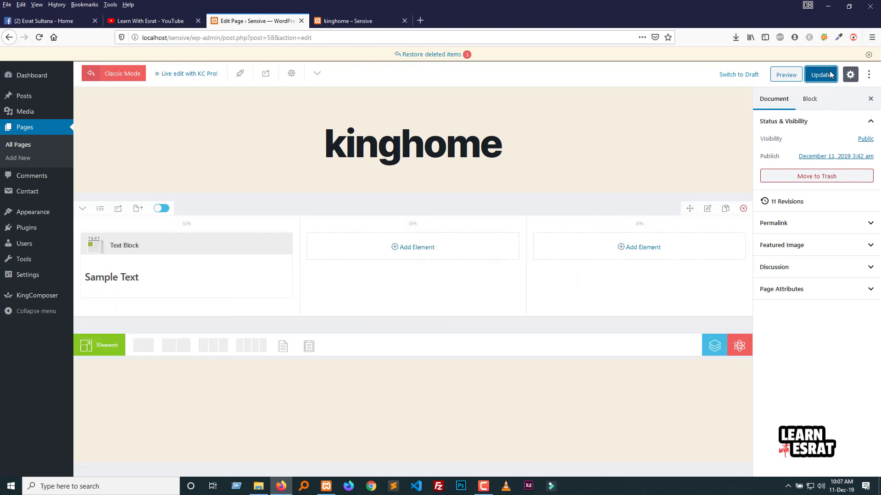
Step: Add a Single Image element to the row's middle column
{"action": "left_click", "coordinate": [417, 252]}
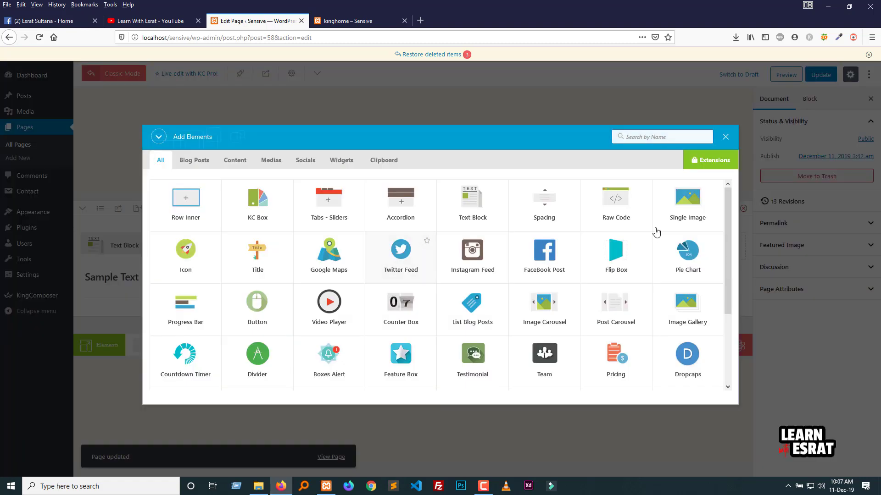
{"action": "left_click", "coordinate": [682, 215]}
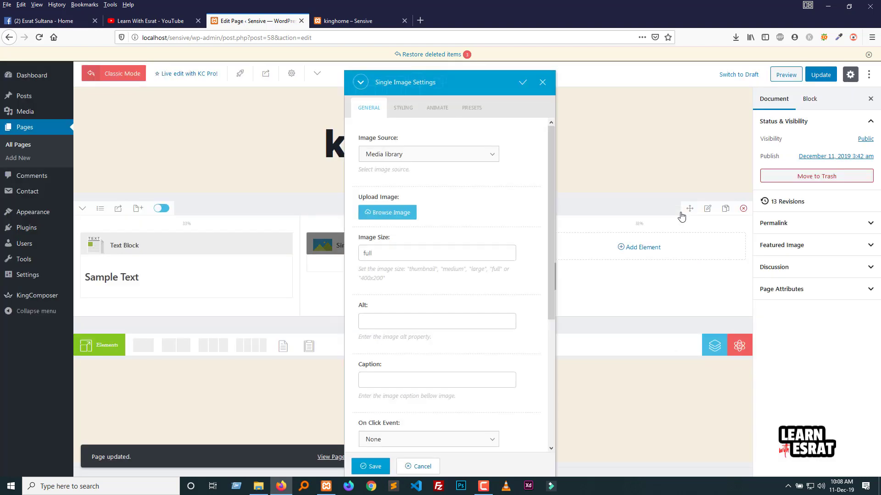
Step: Try External link and Featured Image as the image source, and set it back to Media library
{"action": "left_click", "coordinate": [397, 157]}
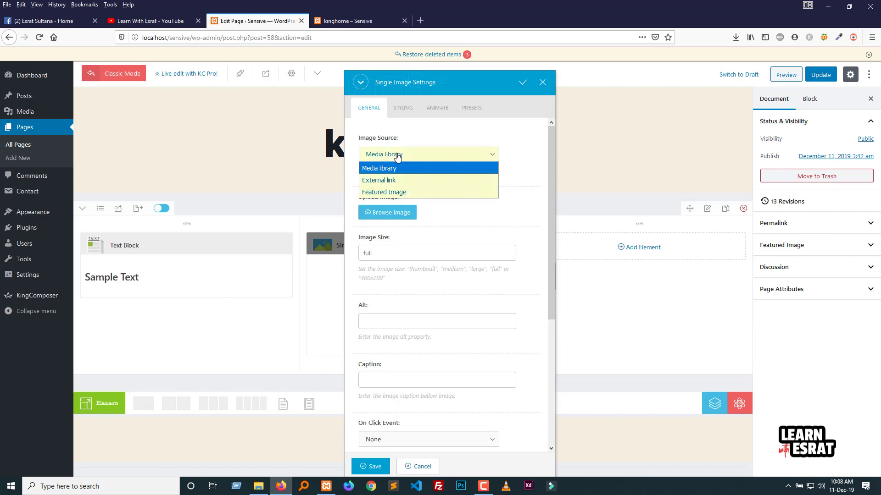
{"action": "left_click", "coordinate": [375, 182]}
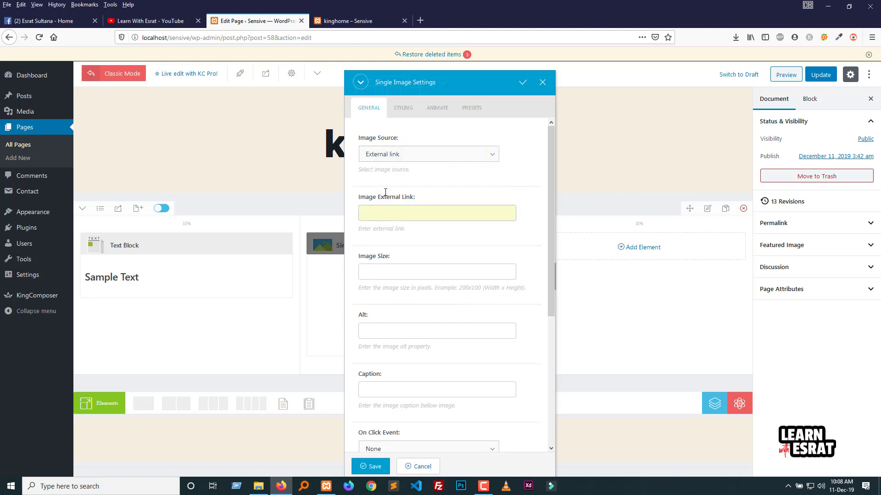
{"action": "left_click", "coordinate": [388, 160]}
{"action": "left_click", "coordinate": [390, 191]}
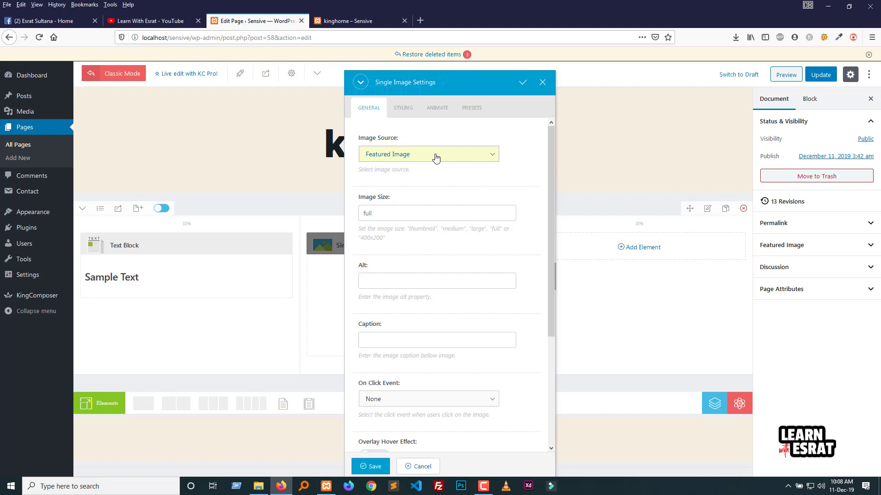
{"action": "left_click", "coordinate": [404, 158]}
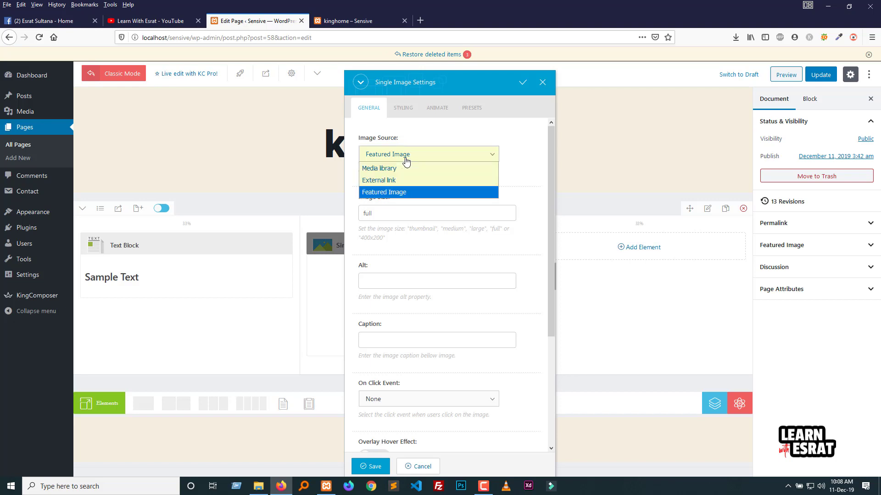
{"action": "left_click", "coordinate": [402, 169]}
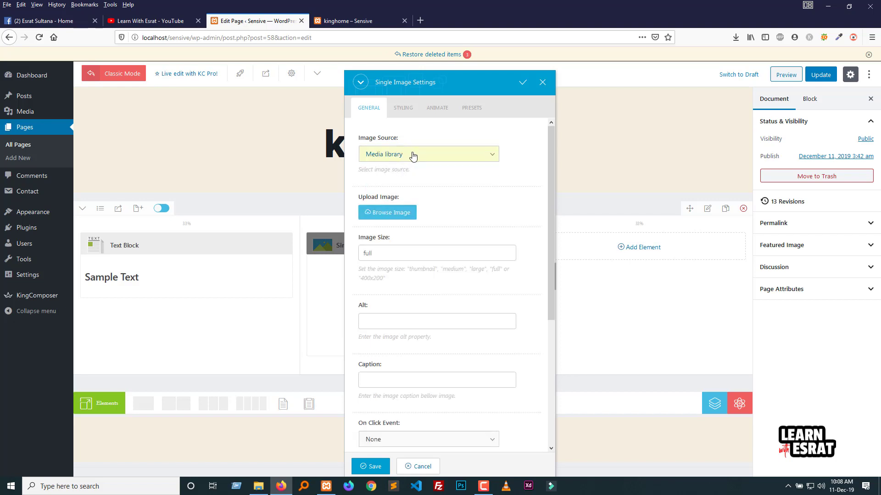
Step: Choose the dark forest photo with the orange sky from the media library for the single image
{"action": "left_click", "coordinate": [390, 222]}
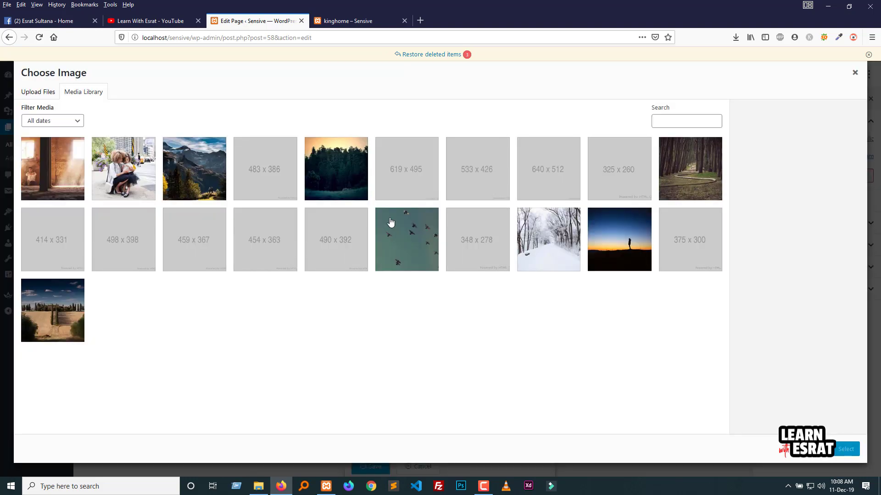
{"action": "left_click", "coordinate": [337, 191]}
{"action": "left_click", "coordinate": [845, 449]}
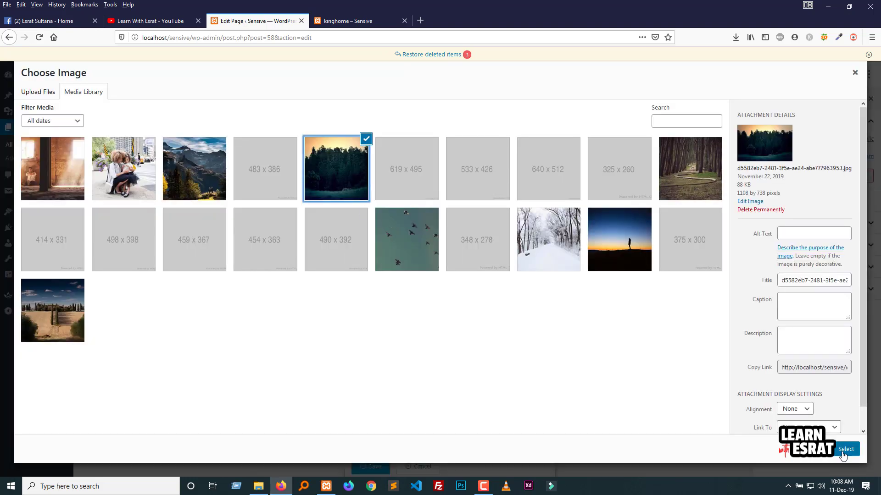
Step: Set the single image's size to medium
{"action": "scroll", "coordinate": [420, 287], "scroll_direction": "down", "scroll_amount": 3}
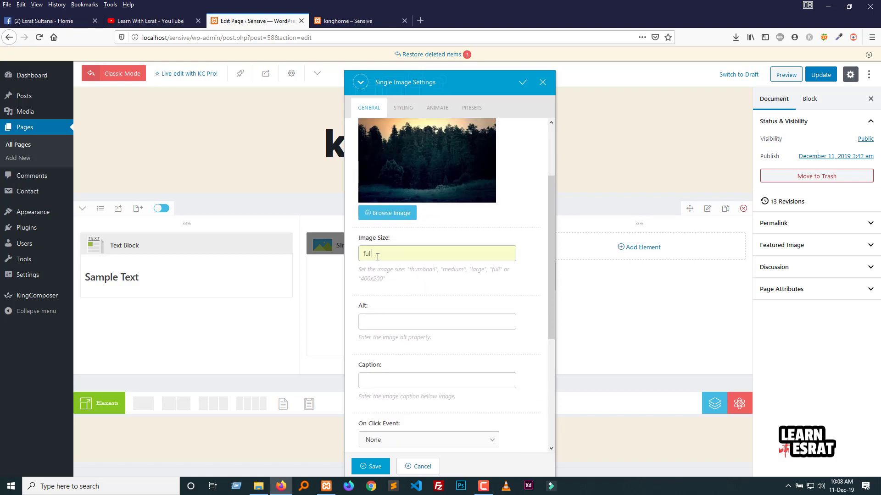
{"action": "left_click_drag", "start_coordinate": [375, 253], "coordinate": [351, 257]}
{"action": "left_click", "coordinate": [418, 272]}
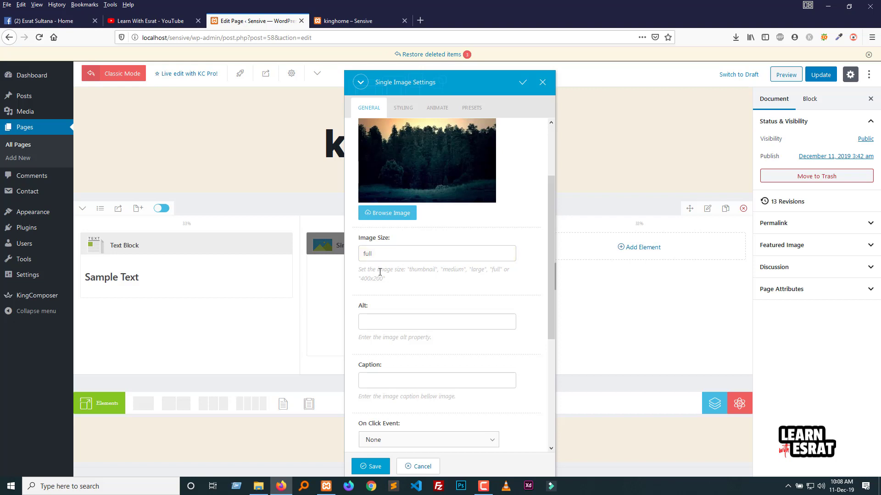
{"action": "double_click", "coordinate": [410, 270]}
{"action": "left_click", "coordinate": [475, 271]}
{"action": "left_click_drag", "start_coordinate": [471, 270], "coordinate": [444, 271]}
{"action": "right_click", "coordinate": [485, 271]}
{"action": "left_click", "coordinate": [452, 277]}
{"action": "double_click", "coordinate": [444, 270]}
{"action": "right_click", "coordinate": [460, 270]}
{"action": "left_click", "coordinate": [476, 277]}
{"action": "left_click", "coordinate": [404, 252]}
{"action": "double_click", "coordinate": [367, 254]}
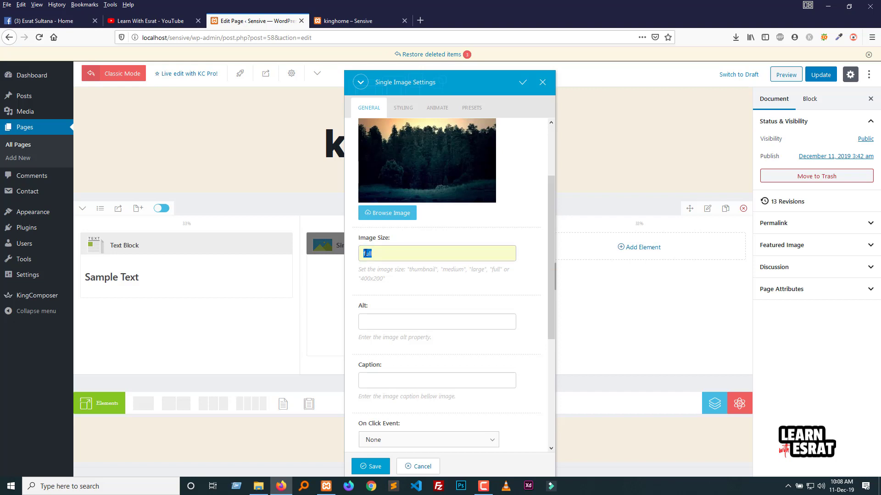
{"action": "right_click", "coordinate": [367, 253]}
{"action": "left_click", "coordinate": [388, 292]}
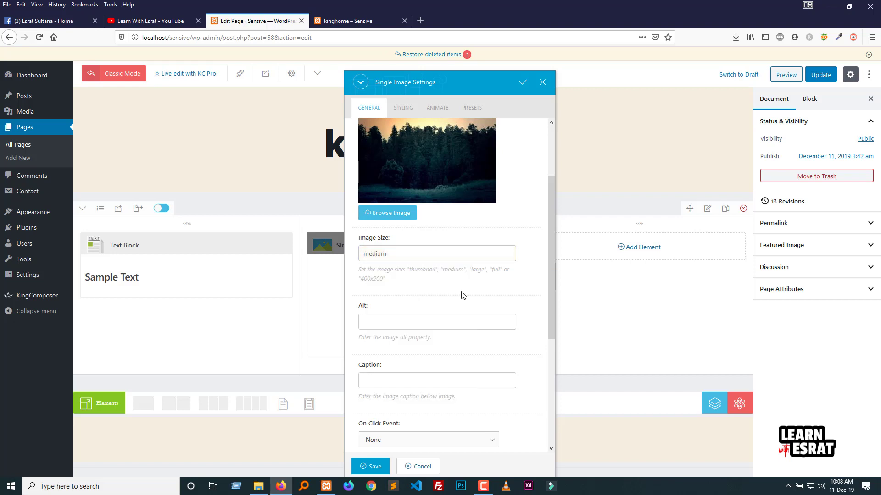
Step: Enter "about img" as the single image's caption
{"action": "scroll", "coordinate": [461, 293], "scroll_direction": "down", "scroll_amount": 1}
{"action": "scroll", "coordinate": [413, 280], "scroll_direction": "down", "scroll_amount": 1}
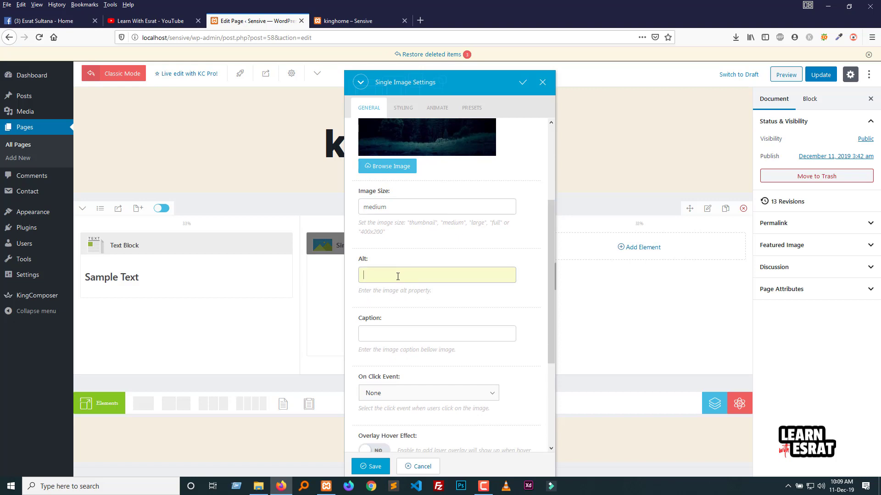
{"action": "scroll", "coordinate": [383, 299], "scroll_direction": "down", "scroll_amount": 1}
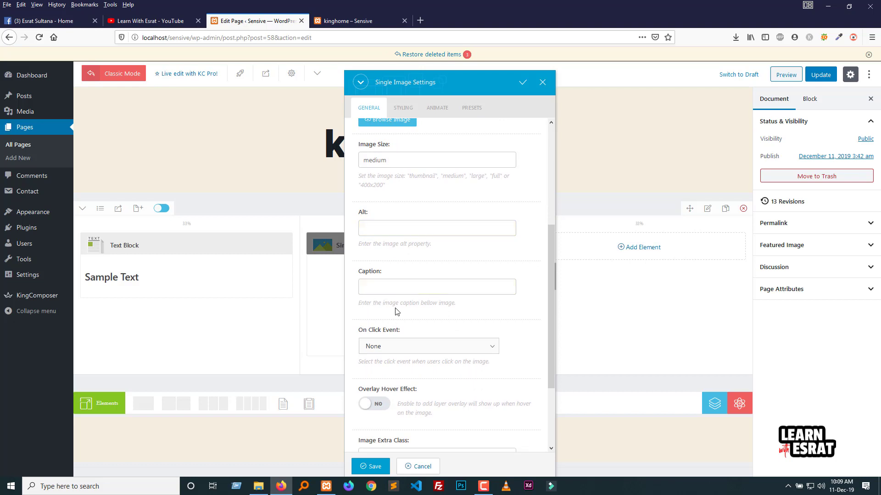
{"action": "scroll", "coordinate": [397, 312], "scroll_direction": "down", "scroll_amount": 2}
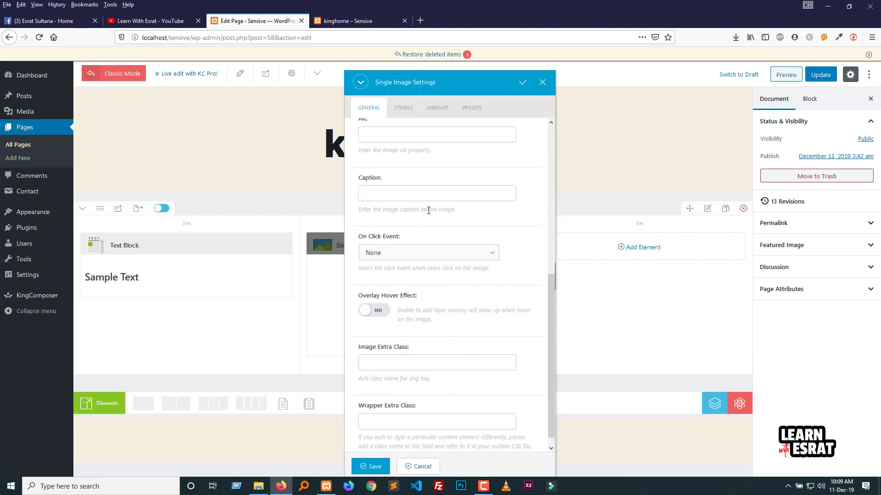
{"action": "left_click", "coordinate": [403, 198]}
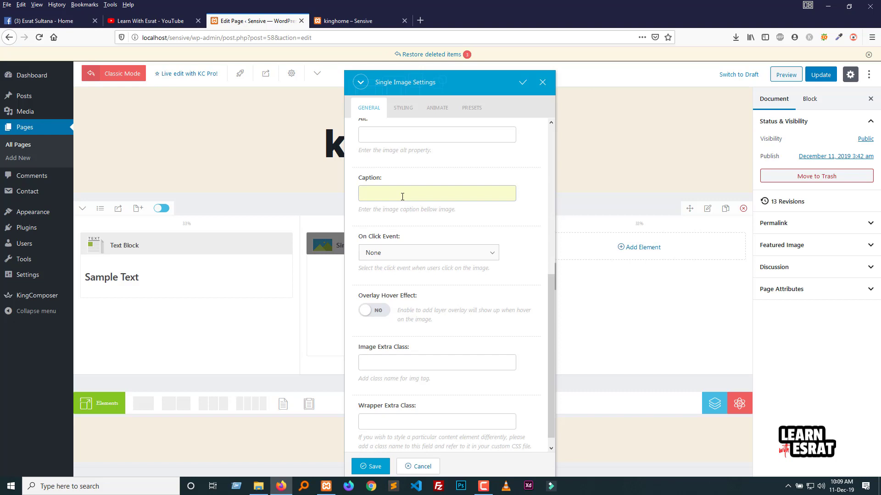
{"action": "type", "text": "about img"}
{"action": "left_click", "coordinate": [461, 226]}
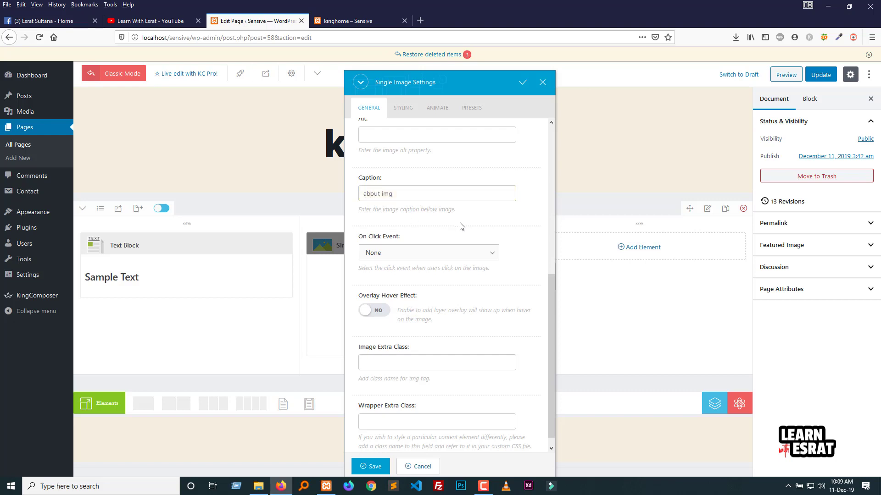
Step: Try Link to large image, Open Image In Lightbox and Open Custom Link as the image's click event
{"action": "left_click", "coordinate": [387, 260]}
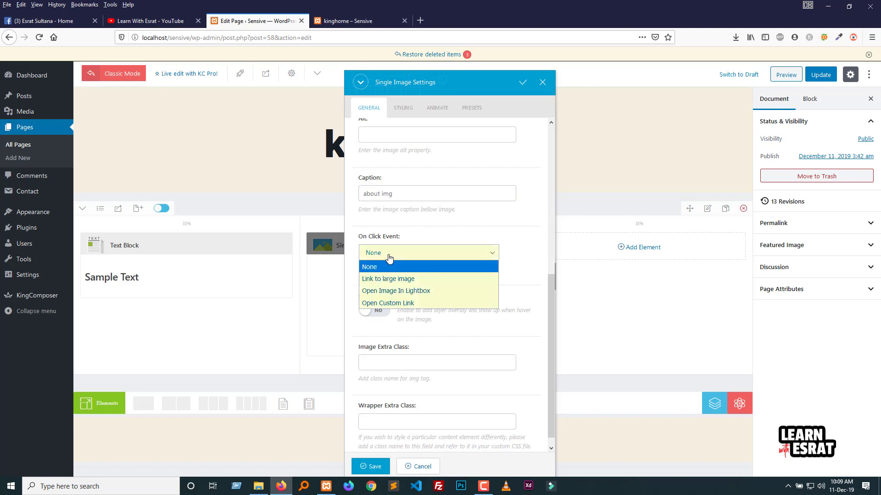
{"action": "left_click", "coordinate": [389, 258]}
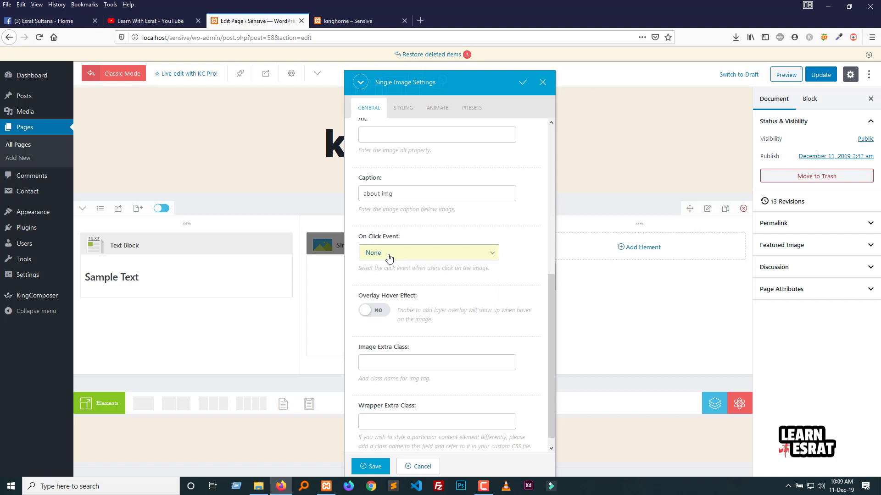
{"action": "left_click", "coordinate": [388, 258]}
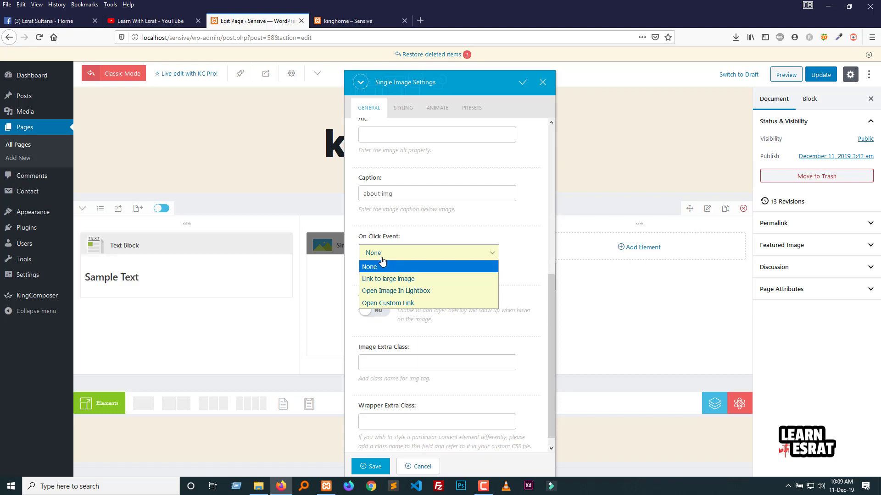
{"action": "left_click", "coordinate": [381, 281]}
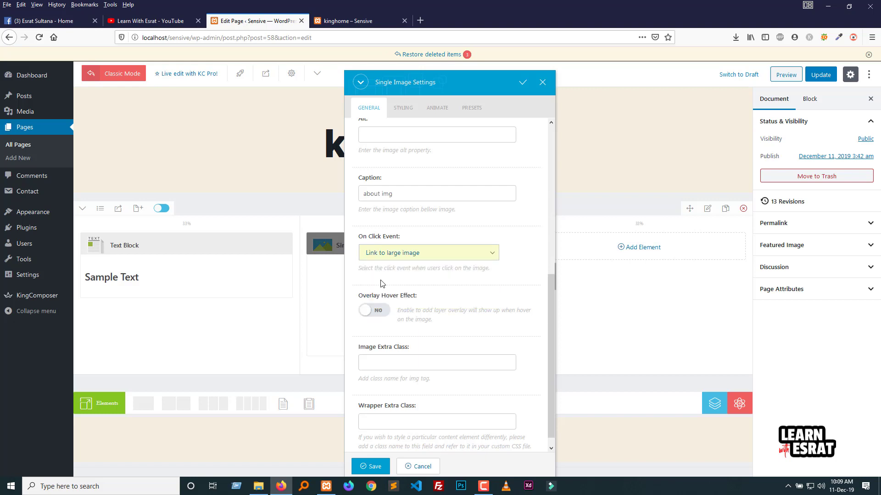
{"action": "left_click", "coordinate": [416, 262]}
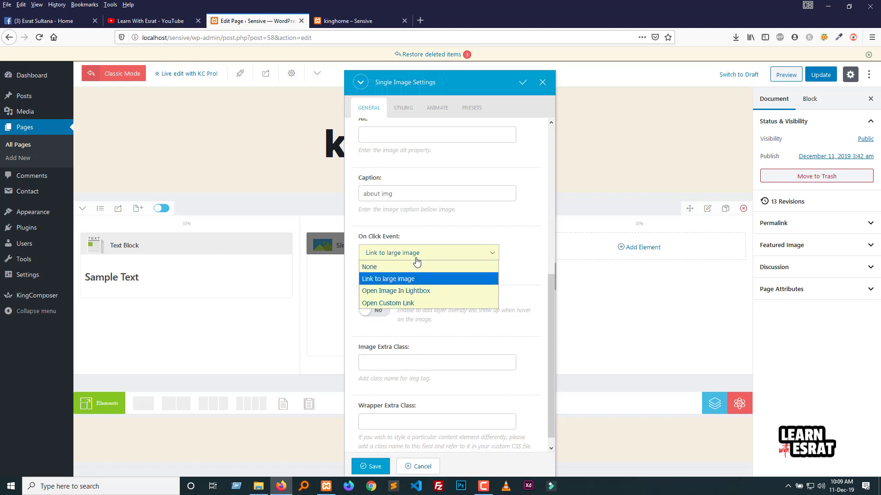
{"action": "left_click", "coordinate": [394, 280]}
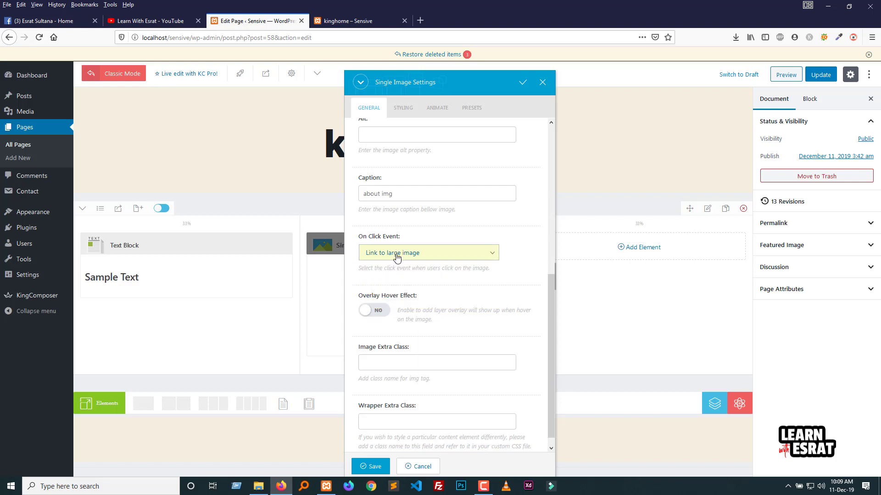
{"action": "left_click", "coordinate": [395, 255]}
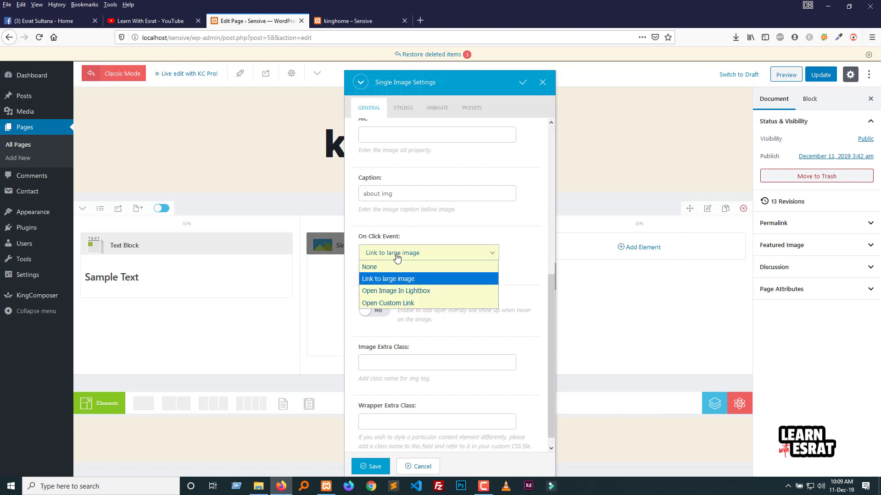
{"action": "left_click", "coordinate": [403, 291]}
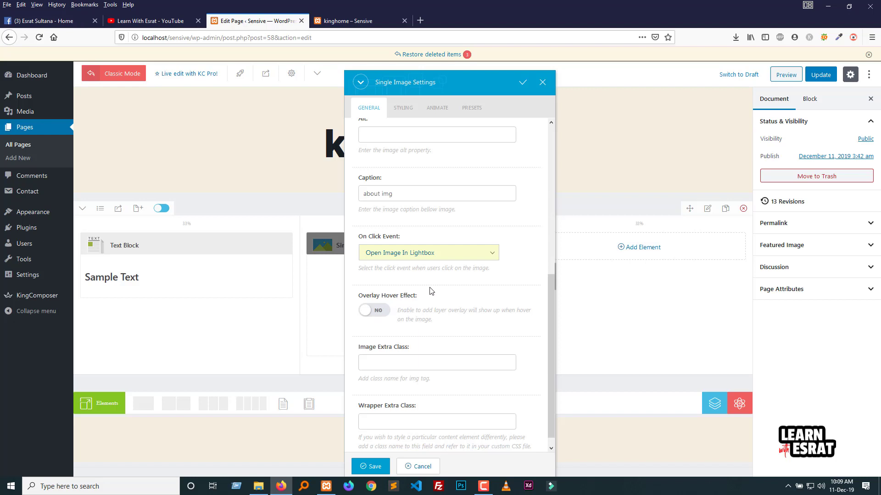
{"action": "left_click", "coordinate": [437, 253]}
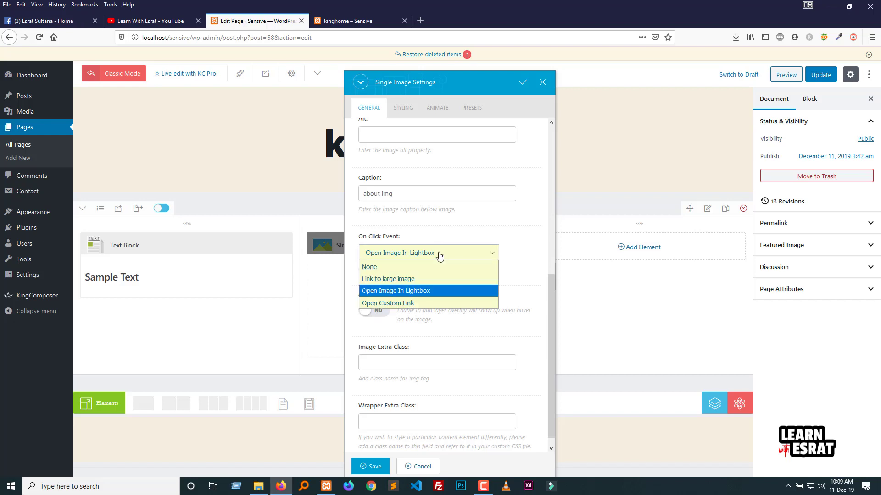
{"action": "left_click", "coordinate": [390, 303]}
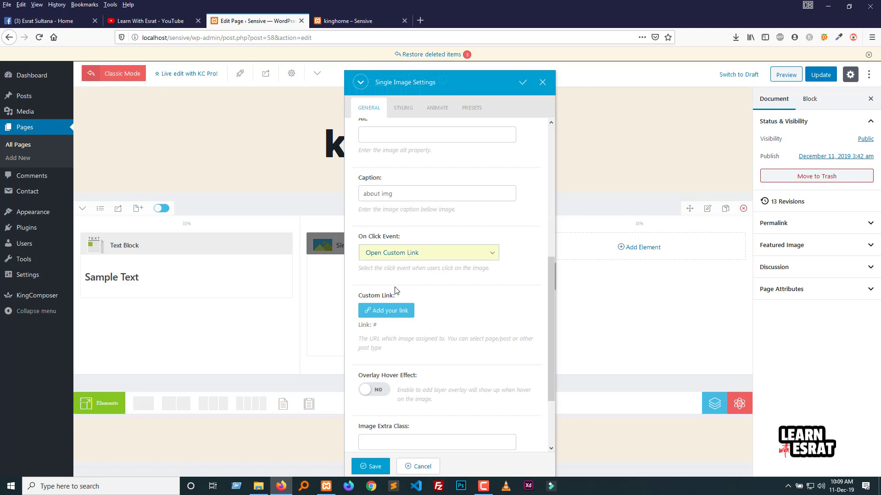
{"action": "left_click", "coordinate": [395, 315]}
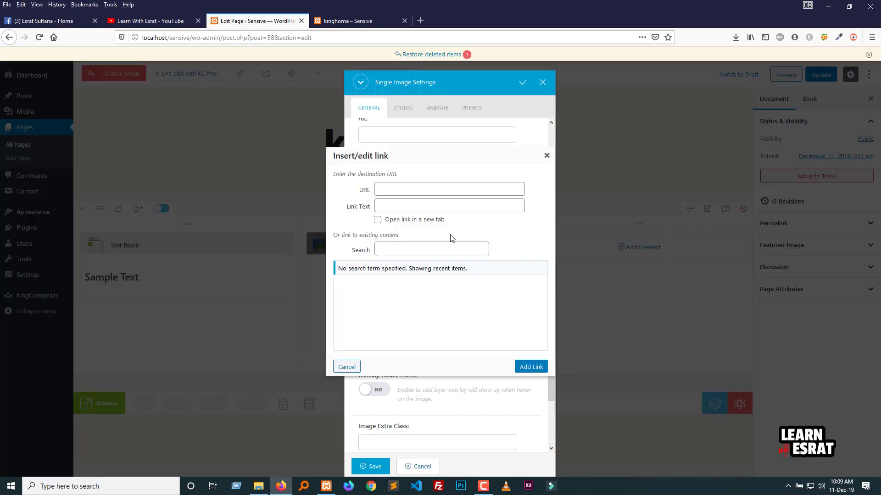
{"action": "left_click", "coordinate": [386, 188]}
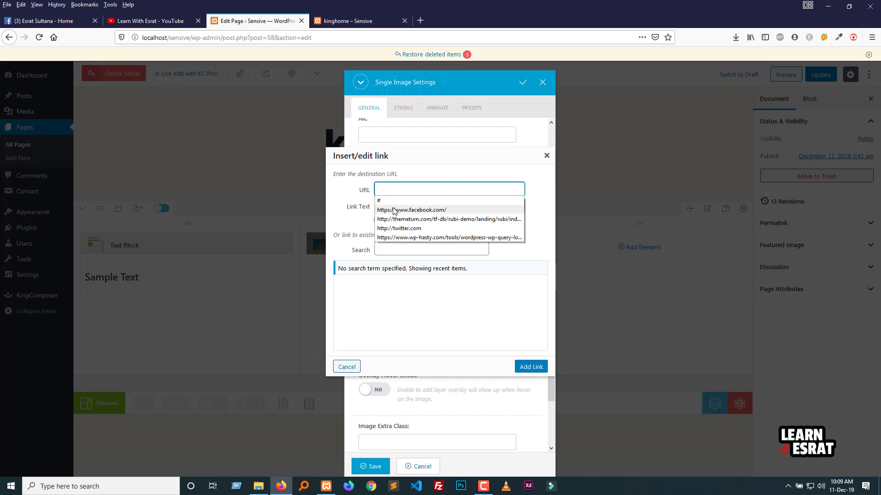
{"action": "left_click", "coordinate": [398, 210]}
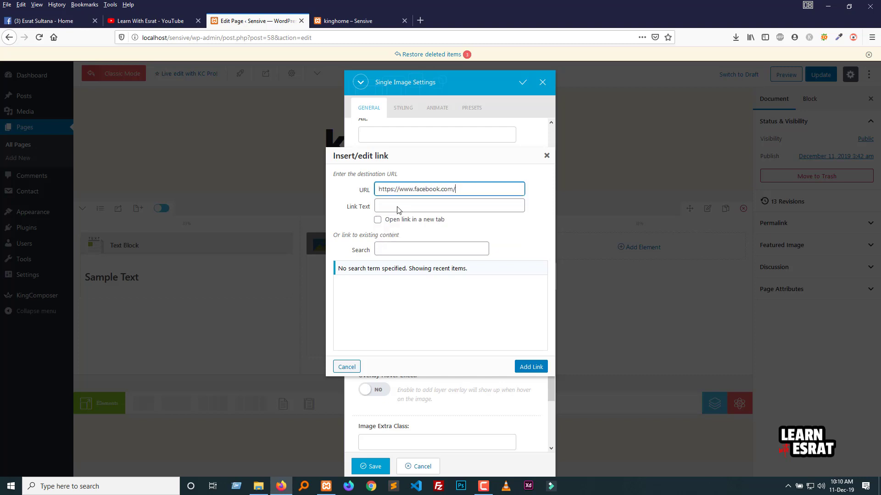
{"action": "left_click", "coordinate": [398, 206]}
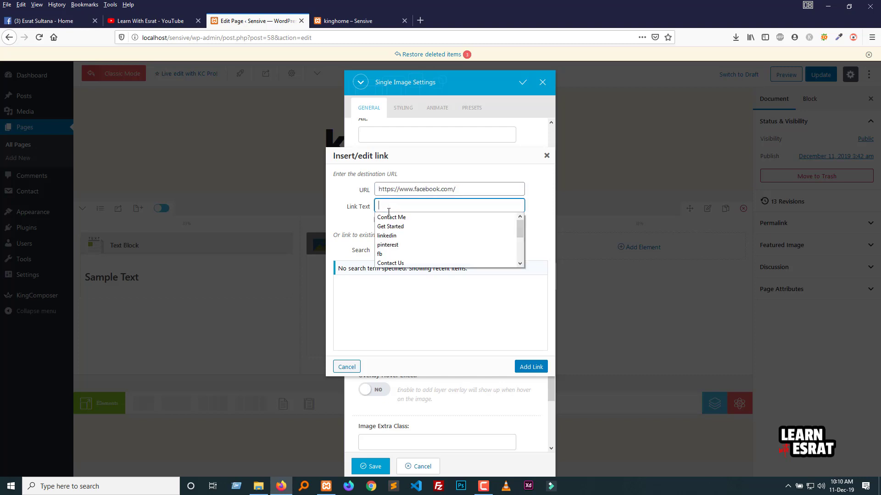
{"action": "left_click", "coordinate": [422, 203]}
{"action": "left_click", "coordinate": [394, 207]}
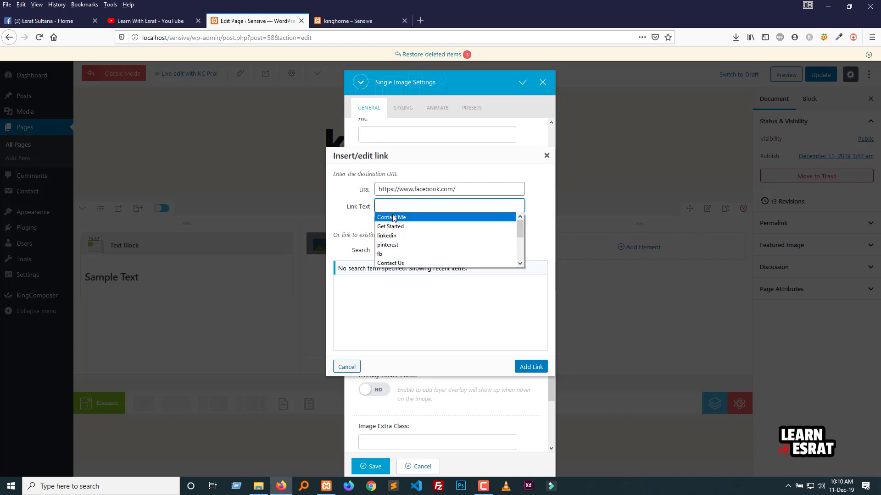
{"action": "left_click", "coordinate": [391, 218]}
{"action": "left_click", "coordinate": [378, 221]}
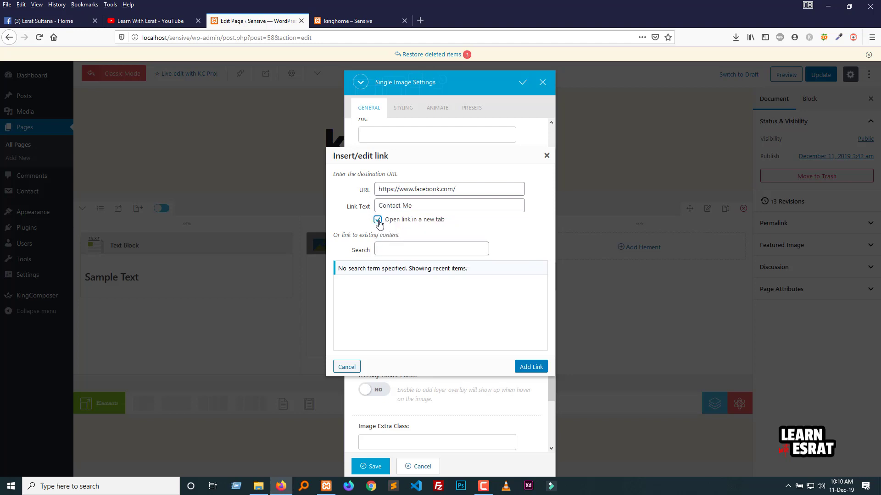
{"action": "left_click", "coordinate": [530, 369]}
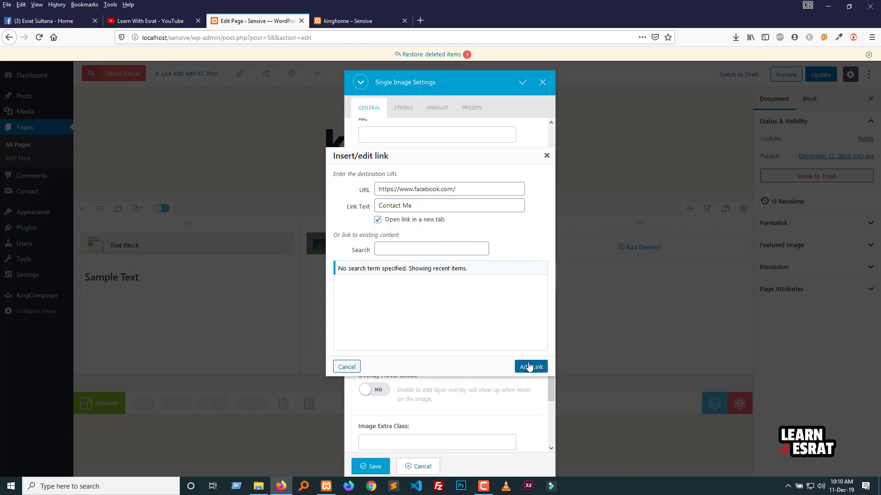
{"action": "left_click", "coordinate": [348, 368]}
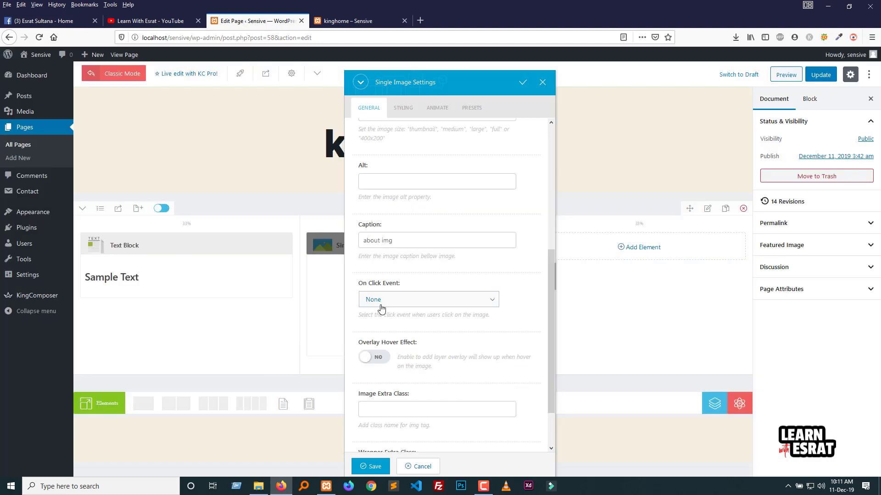
Step: Set the image's click event to Open Image In Lightbox and enable the overlay hover effect
{"action": "left_click", "coordinate": [384, 305]}
{"action": "left_click", "coordinate": [402, 338]}
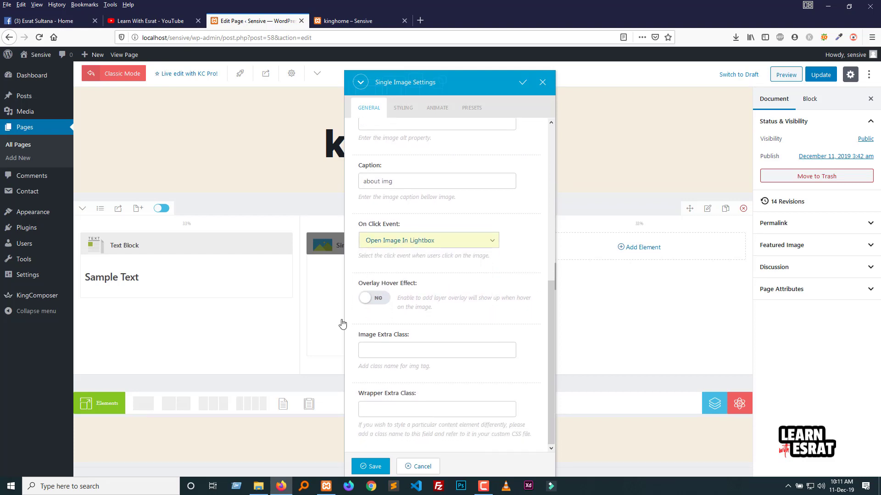
{"action": "left_click", "coordinate": [383, 298]}
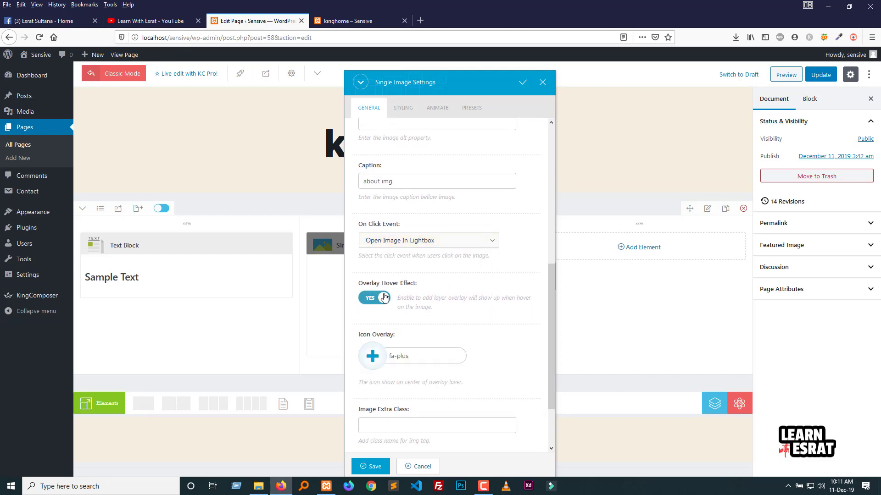
{"action": "scroll", "coordinate": [385, 299], "scroll_direction": "down", "scroll_amount": 2}
{"action": "scroll", "coordinate": [380, 226], "scroll_direction": "up", "scroll_amount": 2}
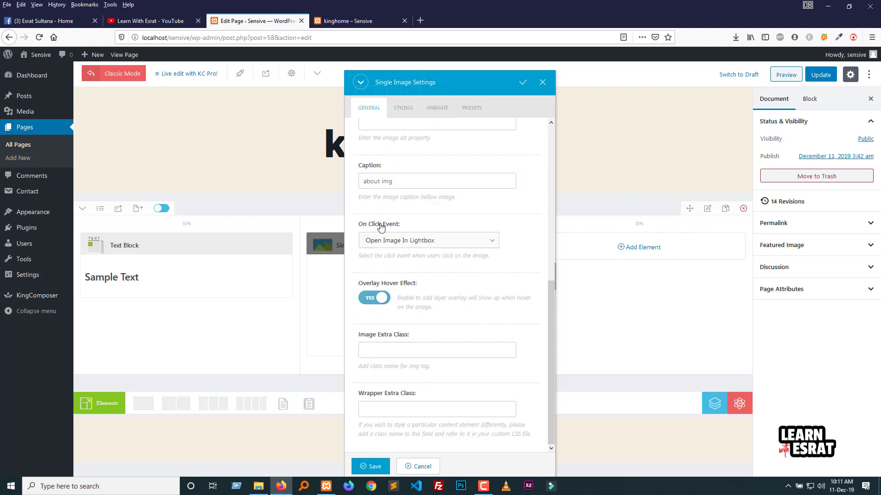
{"action": "left_click", "coordinate": [367, 299]}
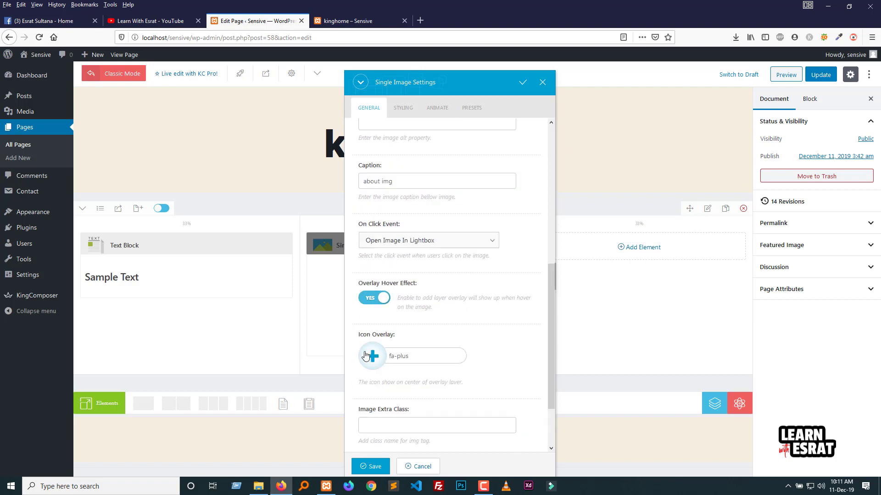
Step: Choose the et-magnifying-glass icon for the image overlay and save the single image settings
{"action": "left_click", "coordinate": [372, 360]}
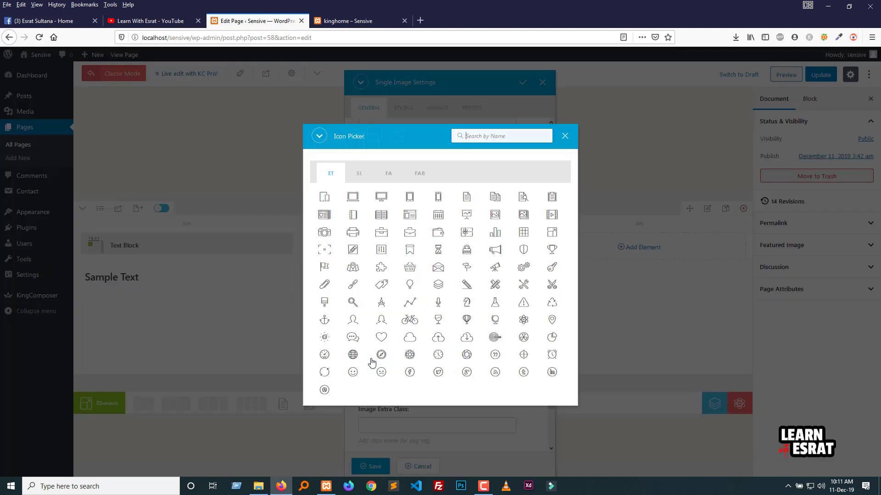
{"action": "left_click", "coordinate": [430, 303]}
{"action": "left_click", "coordinate": [375, 362]}
{"action": "left_click", "coordinate": [352, 303]}
{"action": "scroll", "coordinate": [352, 305], "scroll_direction": "down", "scroll_amount": 3}
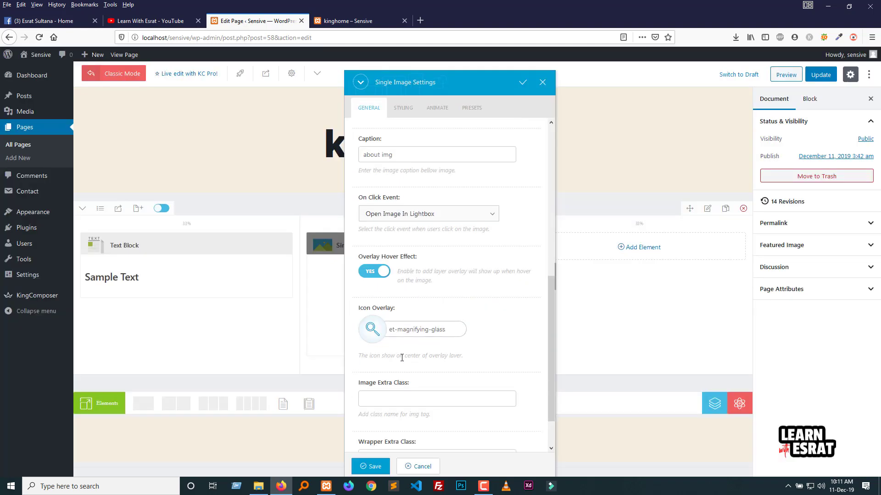
{"action": "left_click", "coordinate": [372, 466]}
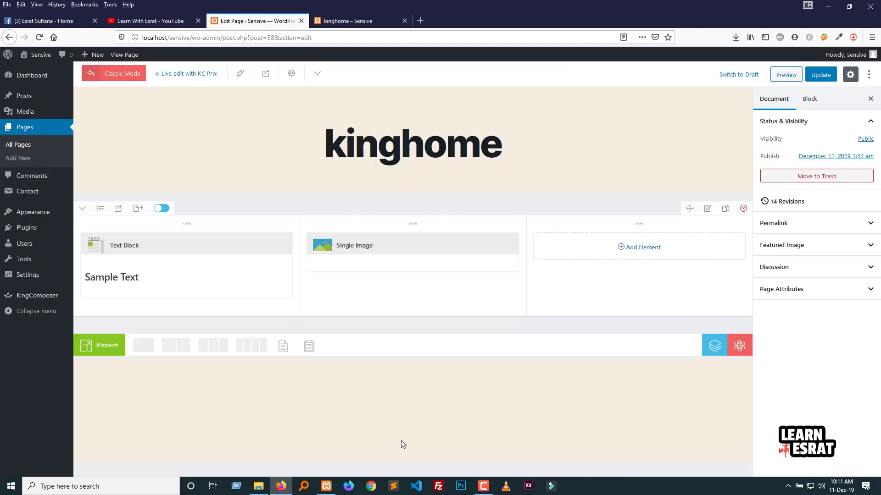
Step: Update the page, reload its kinghome preview, and test the forest image's lightbox by opening and closing it
{"action": "left_click", "coordinate": [820, 74]}
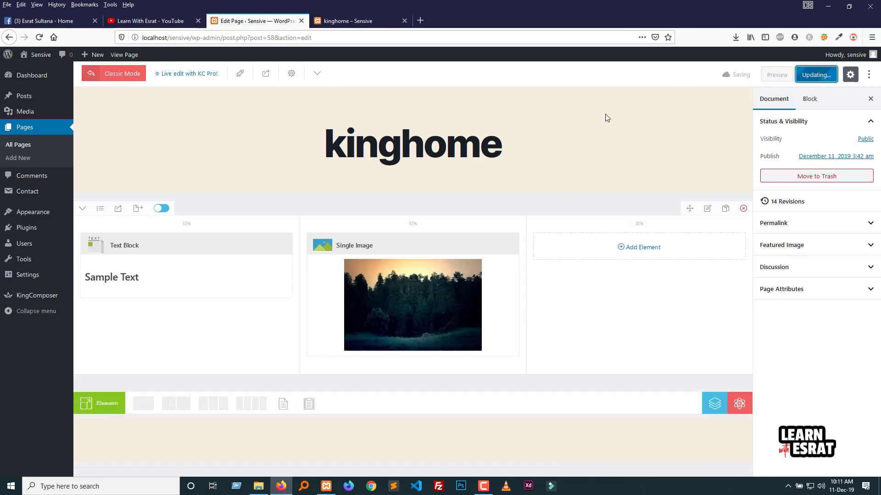
{"action": "left_click", "coordinate": [351, 21]}
{"action": "left_click", "coordinate": [41, 36]}
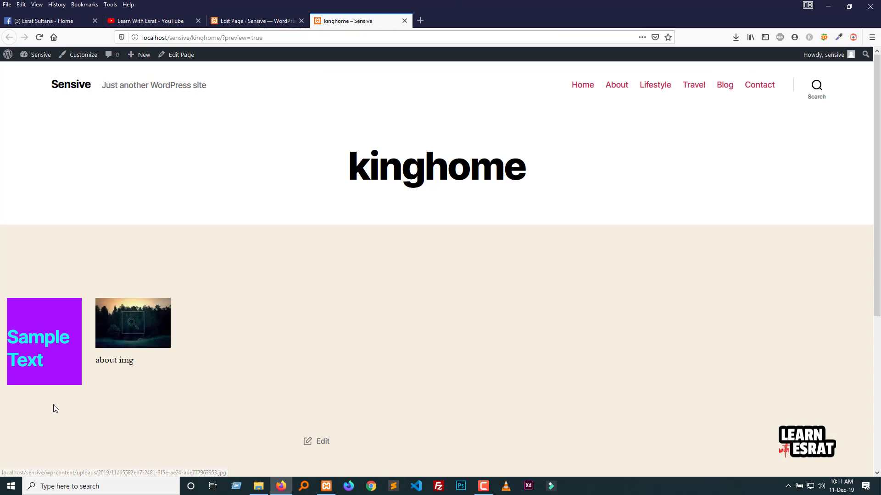
{"action": "left_click", "coordinate": [132, 323]}
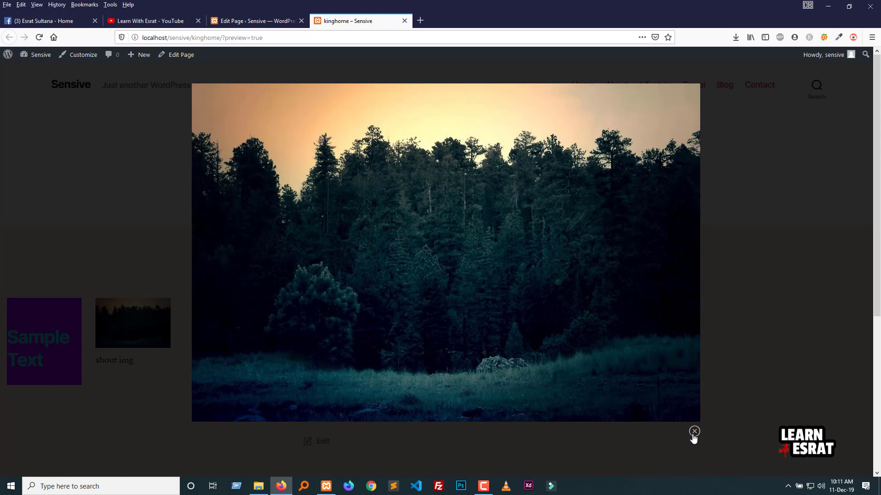
{"action": "left_click", "coordinate": [694, 432]}
Step: Return to the page editor, reopen the forest image's settings, and style the image with center alignment and block display
{"action": "left_click", "coordinate": [252, 21]}
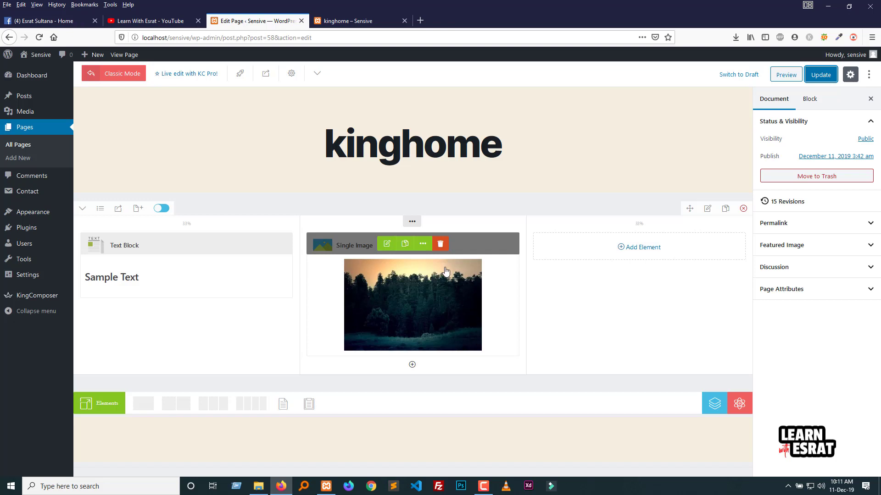
{"action": "left_click", "coordinate": [386, 246]}
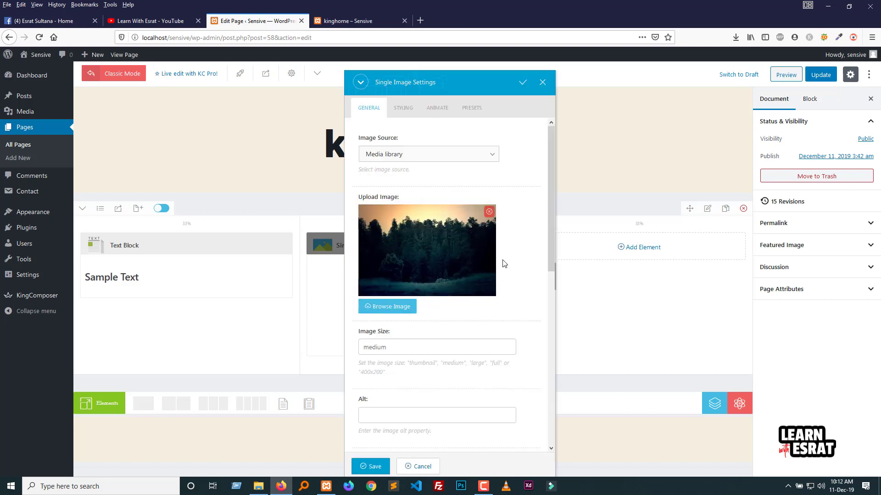
{"action": "scroll", "coordinate": [468, 295], "scroll_direction": "down", "scroll_amount": 4}
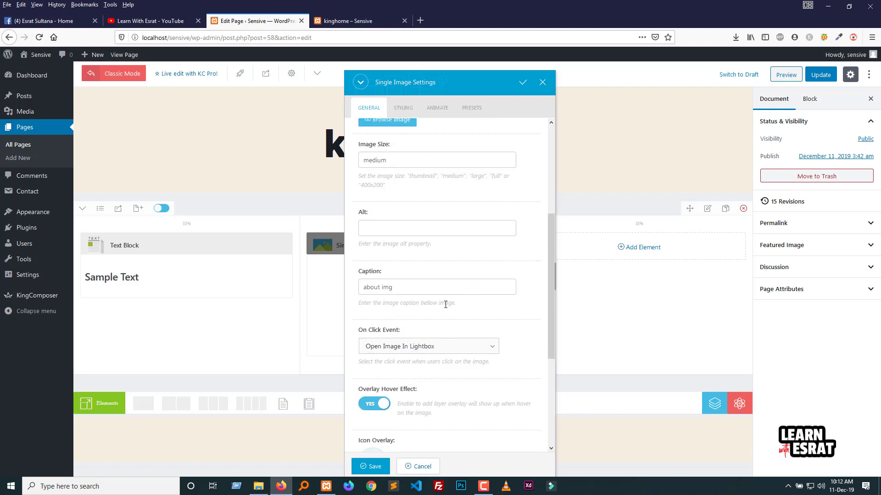
{"action": "scroll", "coordinate": [443, 304], "scroll_direction": "down", "scroll_amount": 4}
{"action": "scroll", "coordinate": [449, 307], "scroll_direction": "up", "scroll_amount": 8}
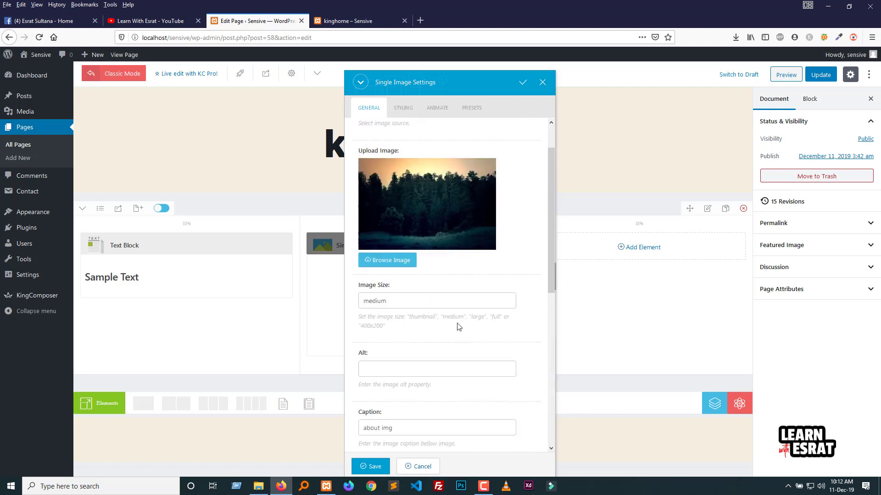
{"action": "left_click", "coordinate": [412, 113]}
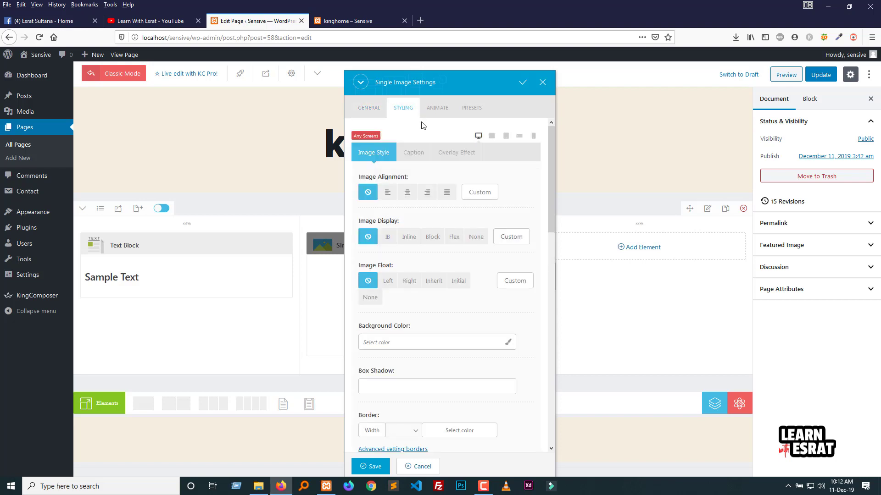
{"action": "left_click", "coordinate": [387, 192]}
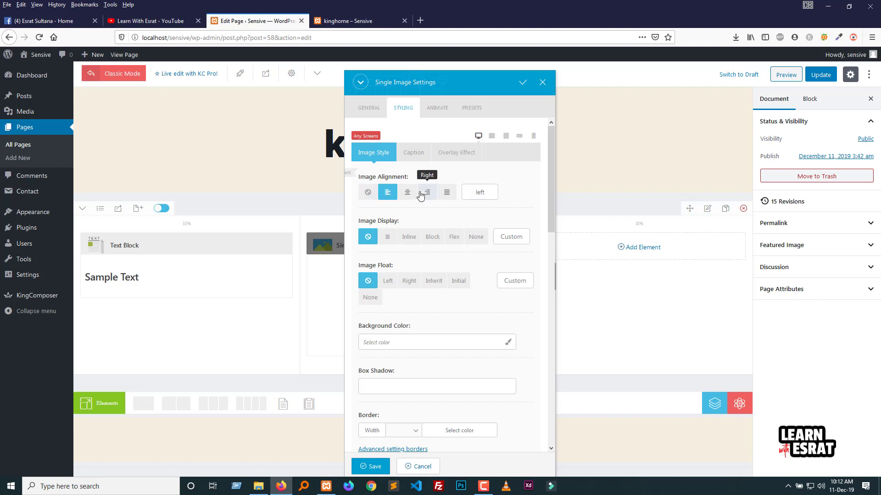
{"action": "left_click", "coordinate": [407, 192]}
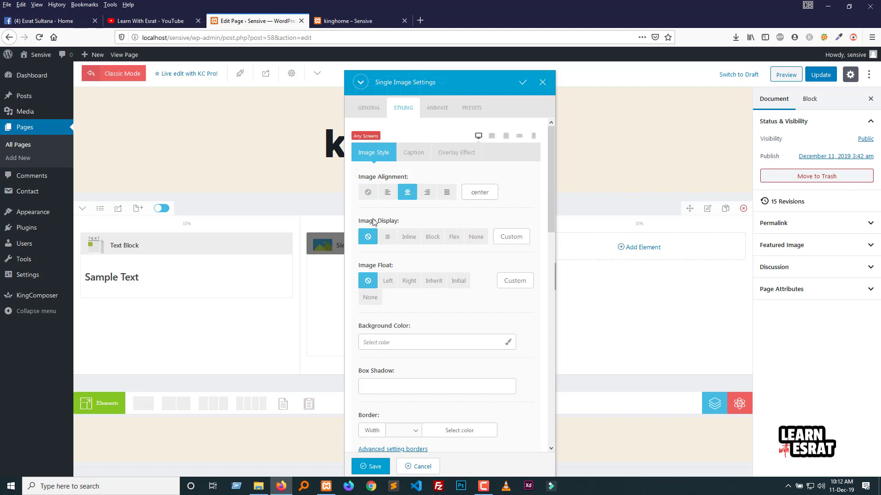
{"action": "left_click", "coordinate": [434, 244]}
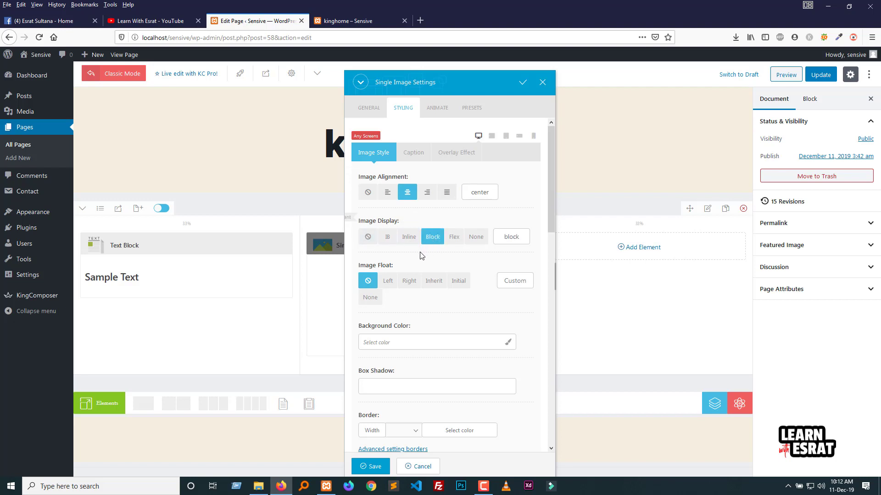
Step: Set the image's background color to the red preset #dd3333
{"action": "scroll", "coordinate": [435, 299], "scroll_direction": "down", "scroll_amount": 2}
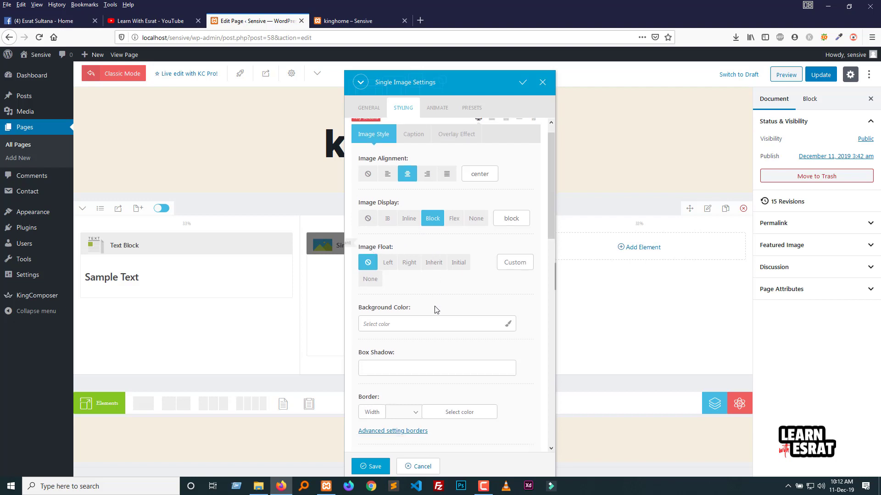
{"action": "left_click", "coordinate": [395, 249]}
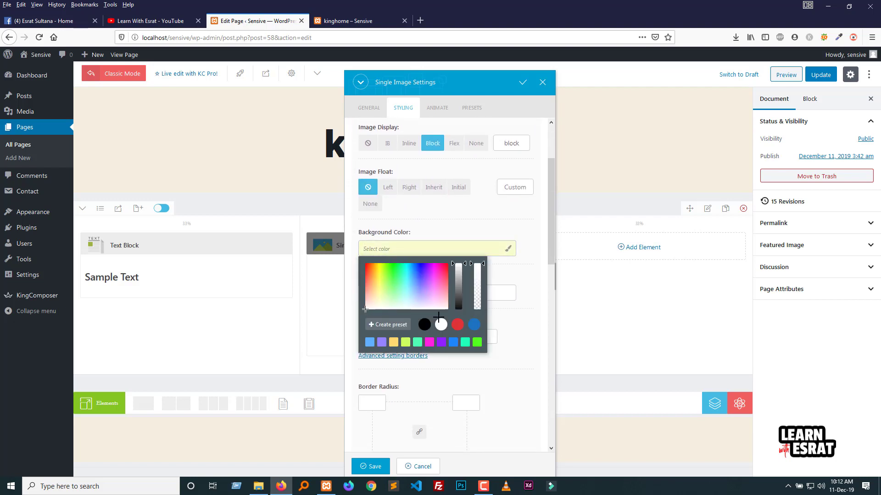
{"action": "left_click", "coordinate": [458, 325]}
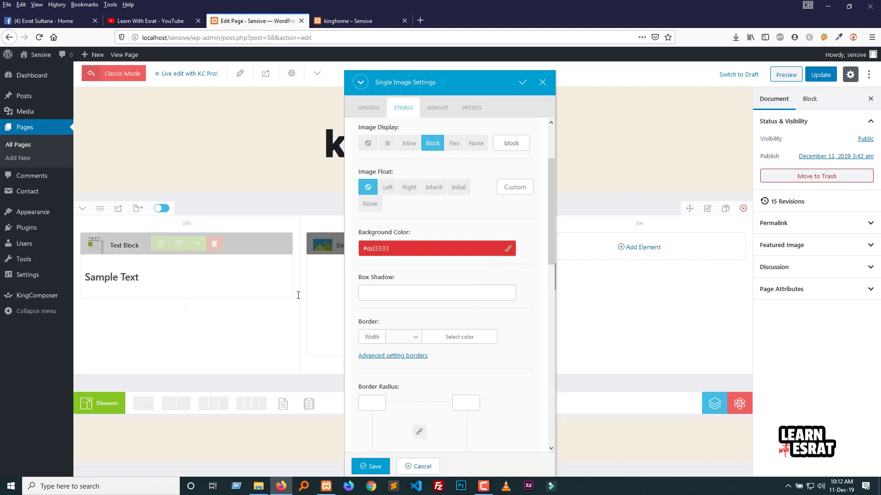
{"action": "left_click", "coordinate": [368, 294]}
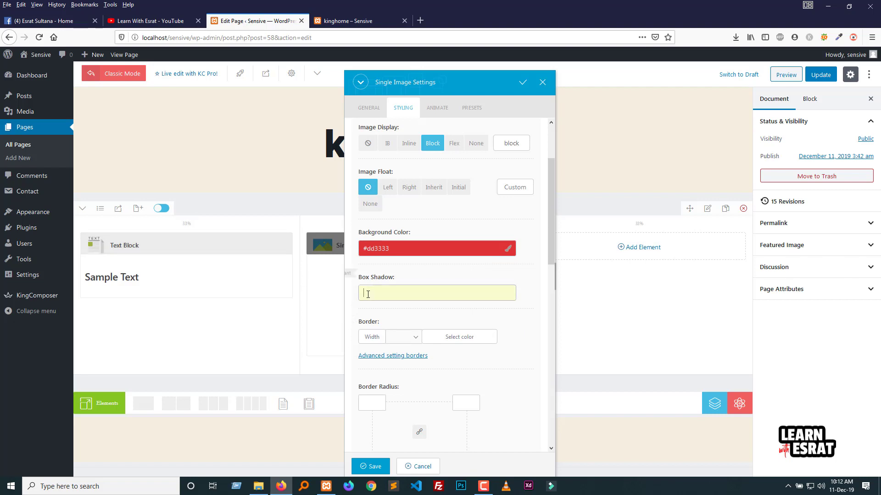
Step: Try a solid image border in the purple preset color #9782ff
{"action": "scroll", "coordinate": [370, 299], "scroll_direction": "down", "scroll_amount": 1}
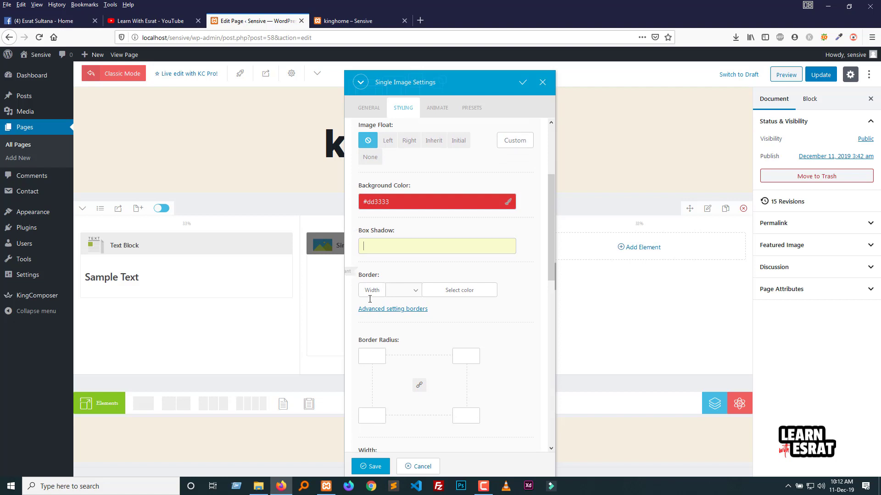
{"action": "left_click", "coordinate": [410, 296]}
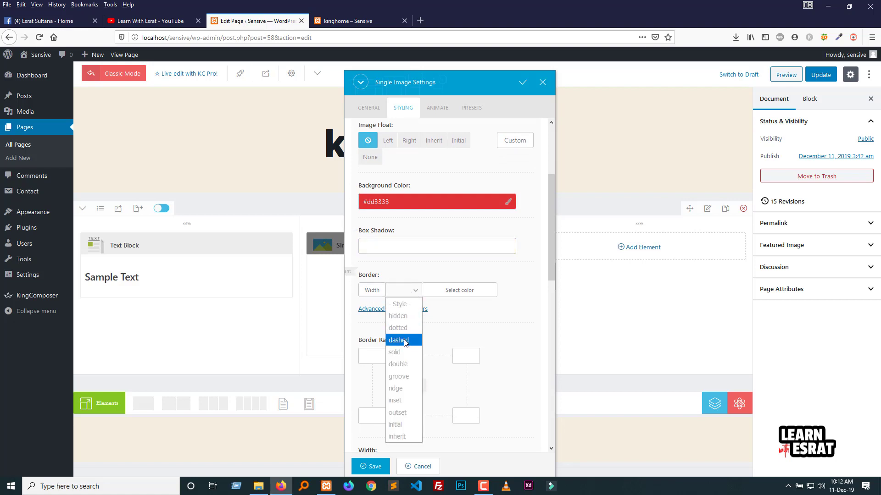
{"action": "left_click", "coordinate": [399, 352]}
{"action": "left_click", "coordinate": [459, 290]}
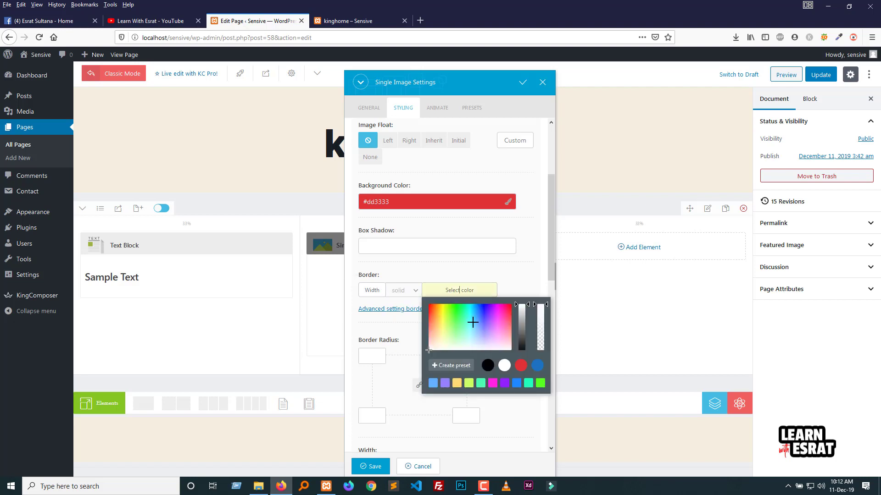
{"action": "left_click", "coordinate": [459, 383]}
{"action": "left_click", "coordinate": [445, 382]}
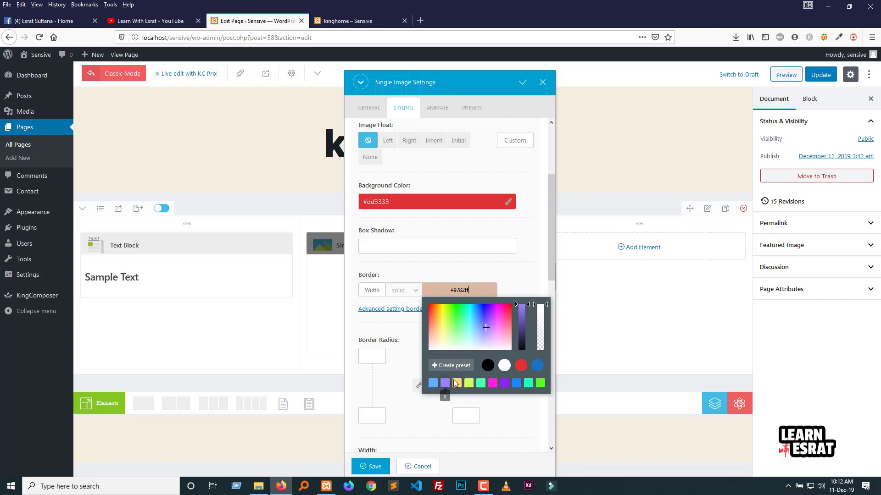
Step: Open the advanced border settings, link all four sides, and set a solid border in blue #2129ff
{"action": "left_click", "coordinate": [392, 310]}
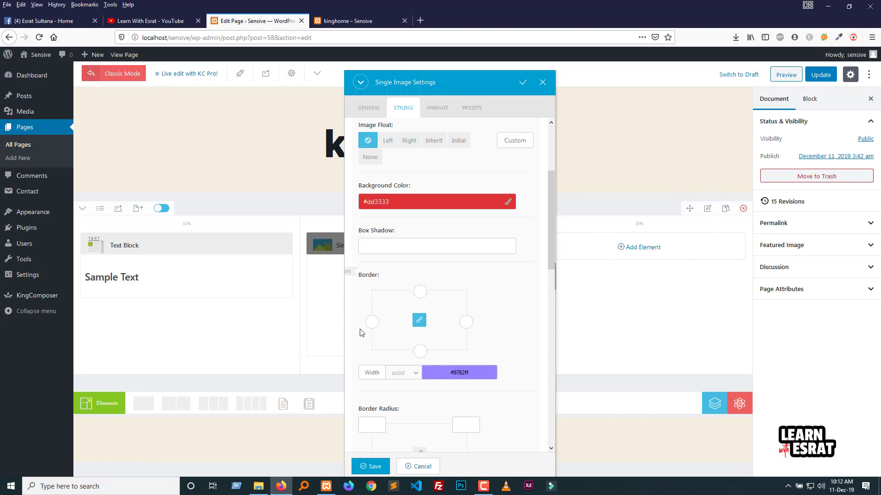
{"action": "left_click", "coordinate": [420, 352]}
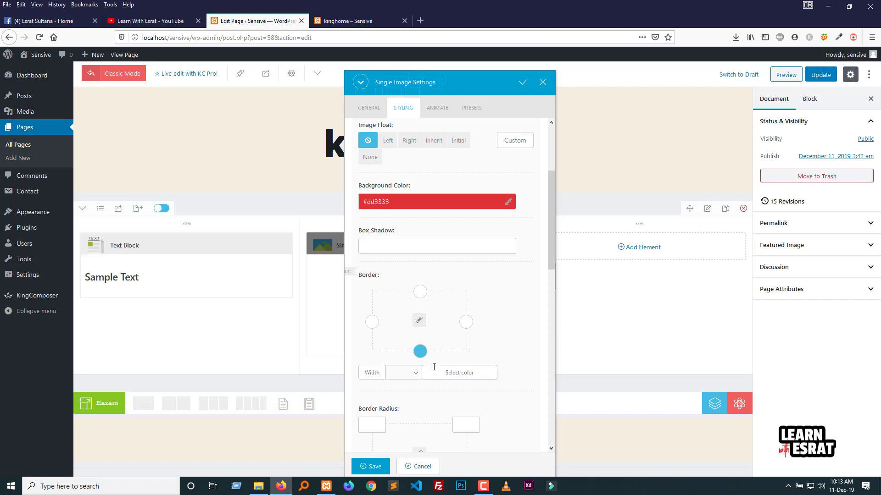
{"action": "left_click", "coordinate": [419, 320]}
{"action": "left_click", "coordinate": [399, 377]}
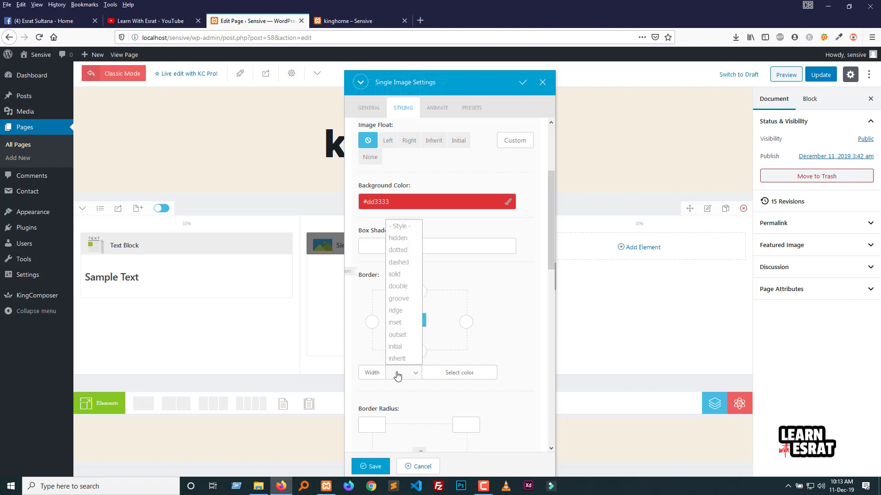
{"action": "left_click", "coordinate": [404, 277]}
{"action": "left_click", "coordinate": [458, 372]}
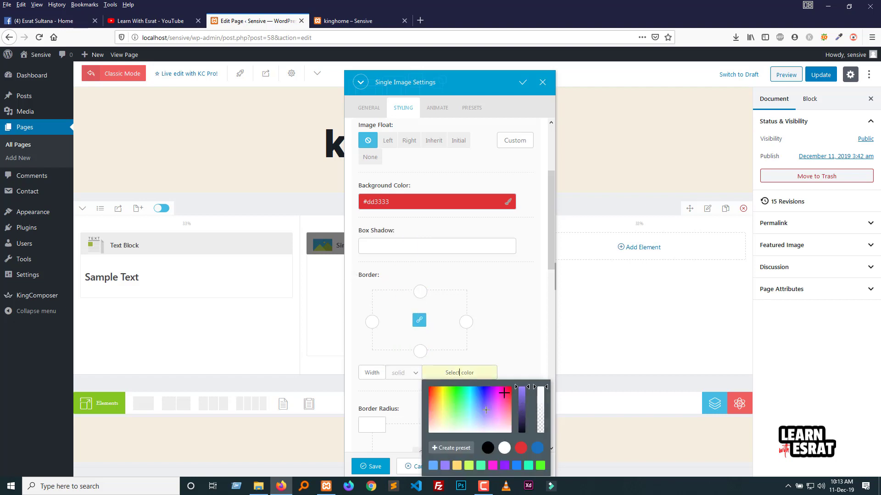
{"action": "left_click", "coordinate": [481, 390]}
{"action": "left_click", "coordinate": [517, 335]}
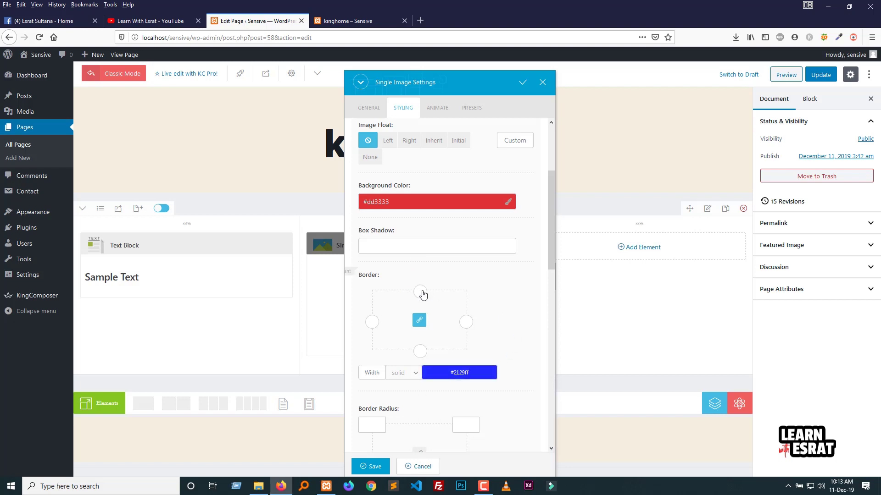
Step: Set a 5px border radius on the image's corners
{"action": "scroll", "coordinate": [423, 294], "scroll_direction": "down", "scroll_amount": 5}
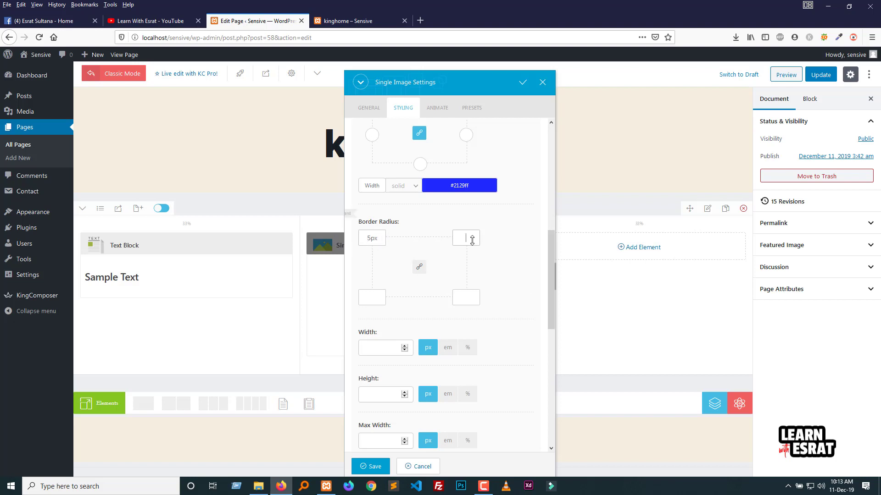
{"action": "left_click", "coordinate": [470, 297]}
{"action": "left_click", "coordinate": [419, 266]}
{"action": "left_click", "coordinate": [419, 268]}
Step: Change only the image's upper-right corner radius to 32px
{"action": "left_click_drag", "start_coordinate": [464, 239], "coordinate": [456, 238]}
{"action": "left_click", "coordinate": [502, 262]}
{"action": "left_click_drag", "start_coordinate": [466, 240], "coordinate": [451, 238]}
{"action": "scroll", "coordinate": [466, 241], "scroll_direction": "up", "scroll_amount": 3}
{"action": "scroll", "coordinate": [473, 304], "scroll_direction": "down", "scroll_amount": 2}
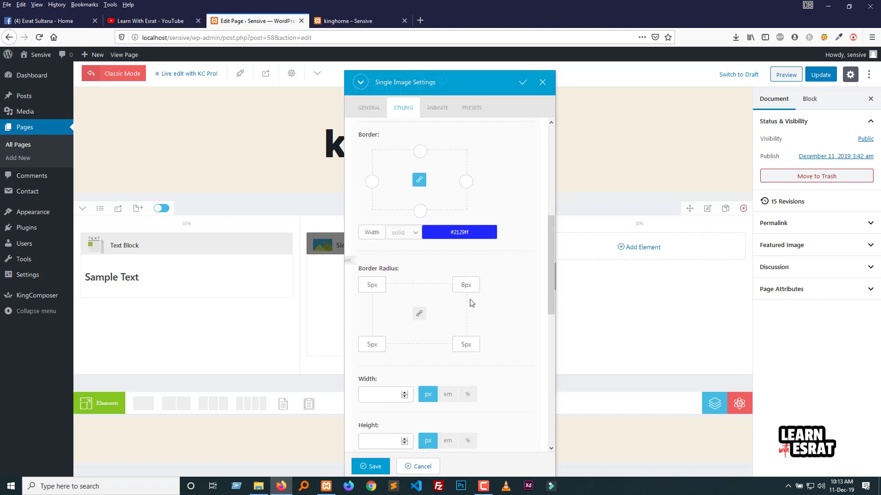
{"action": "left_click_drag", "start_coordinate": [468, 288], "coordinate": [475, 276]}
{"action": "left_click_drag", "start_coordinate": [469, 285], "coordinate": [473, 284]}
{"action": "scroll", "coordinate": [477, 290], "scroll_direction": "down", "scroll_amount": 2}
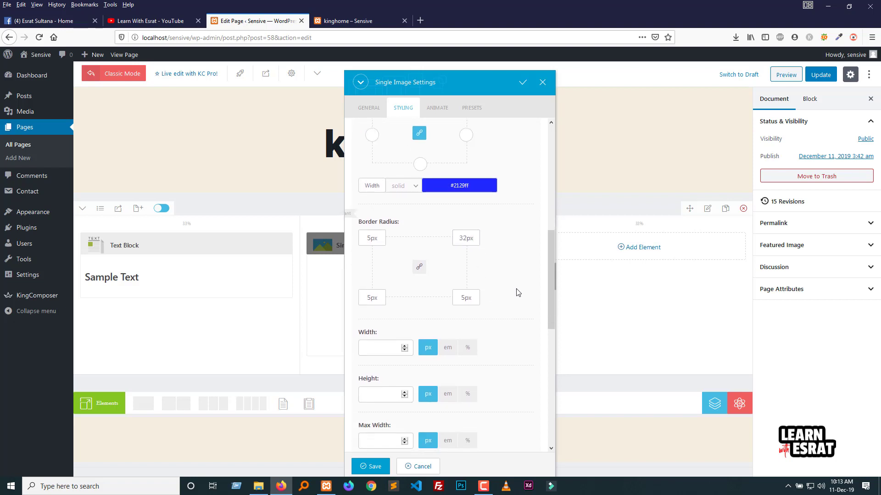
Step: Set the image's height to 0 px and leave its vertical alignment unset
{"action": "scroll", "coordinate": [516, 291], "scroll_direction": "down", "scroll_amount": 4}
{"action": "left_click", "coordinate": [390, 256]}
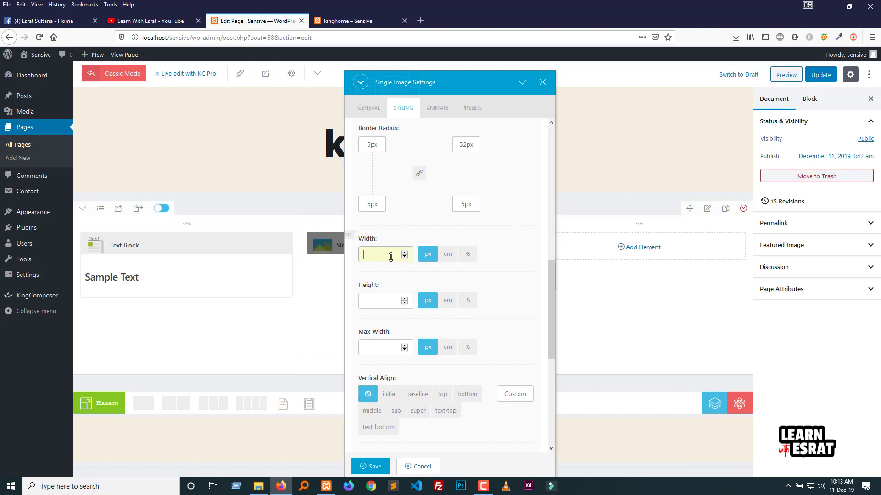
{"action": "left_click", "coordinate": [373, 300]}
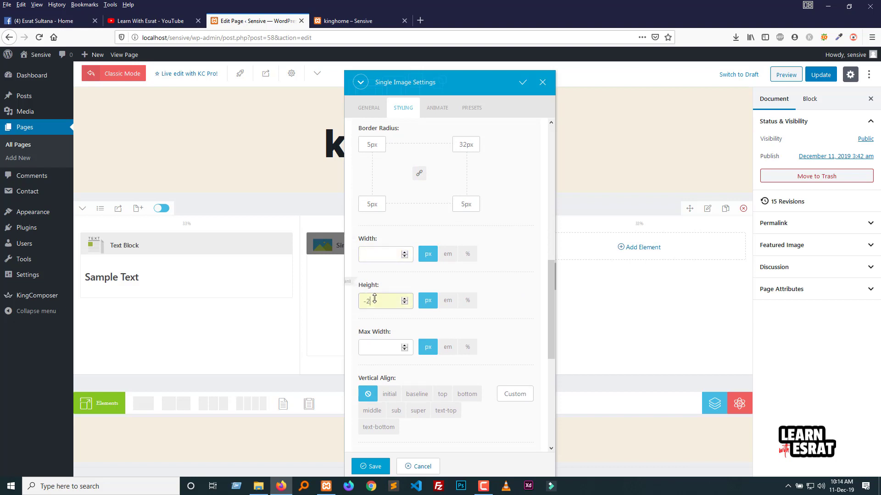
{"action": "scroll", "coordinate": [392, 306], "scroll_direction": "up", "scroll_amount": 1}
{"action": "scroll", "coordinate": [392, 306], "scroll_direction": "up", "scroll_amount": 1}
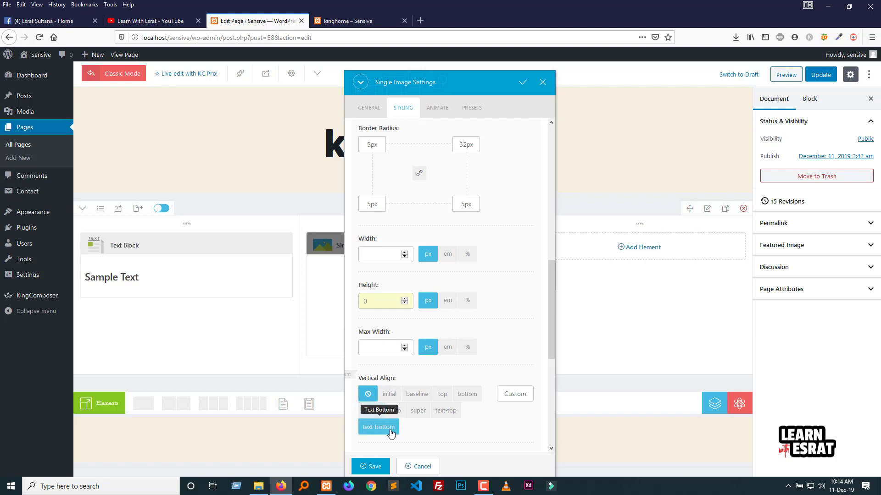
{"action": "left_click", "coordinate": [417, 395]}
{"action": "left_click", "coordinate": [367, 394]}
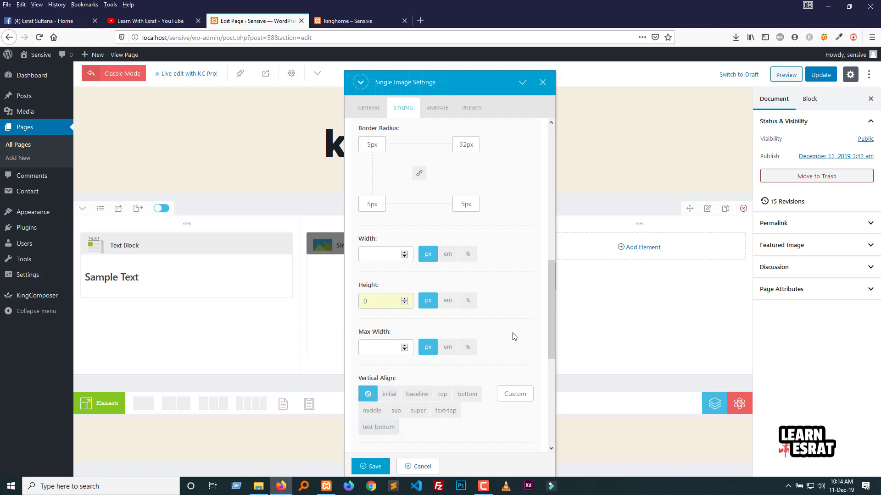
Step: Examine the caption styling options and the image style's margin and padding settings
{"action": "left_click_drag", "start_coordinate": [552, 311], "coordinate": [548, 157]}
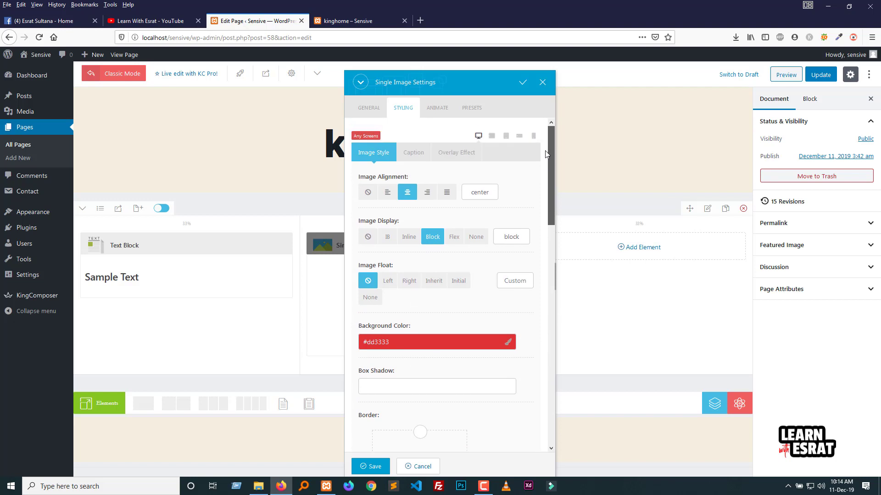
{"action": "left_click", "coordinate": [414, 156]}
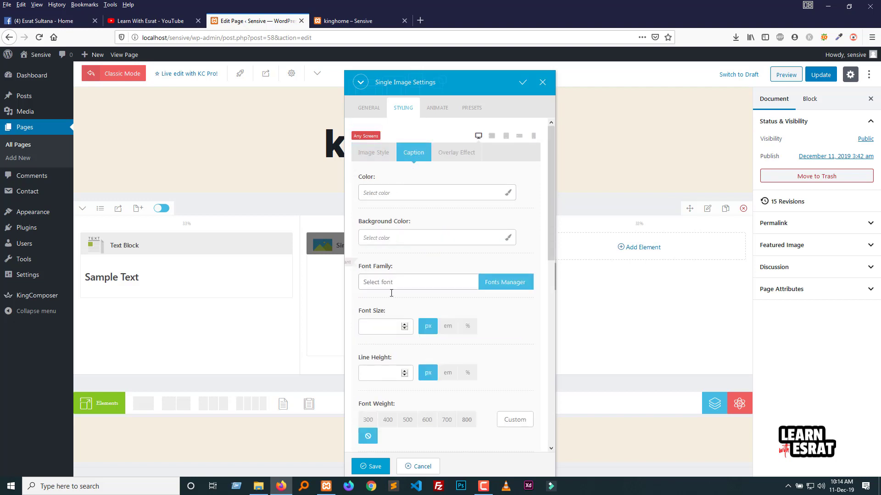
{"action": "scroll", "coordinate": [399, 317], "scroll_direction": "down", "scroll_amount": 2}
{"action": "scroll", "coordinate": [404, 311], "scroll_direction": "up", "scroll_amount": 2}
{"action": "scroll", "coordinate": [410, 282], "scroll_direction": "down", "scroll_amount": 8}
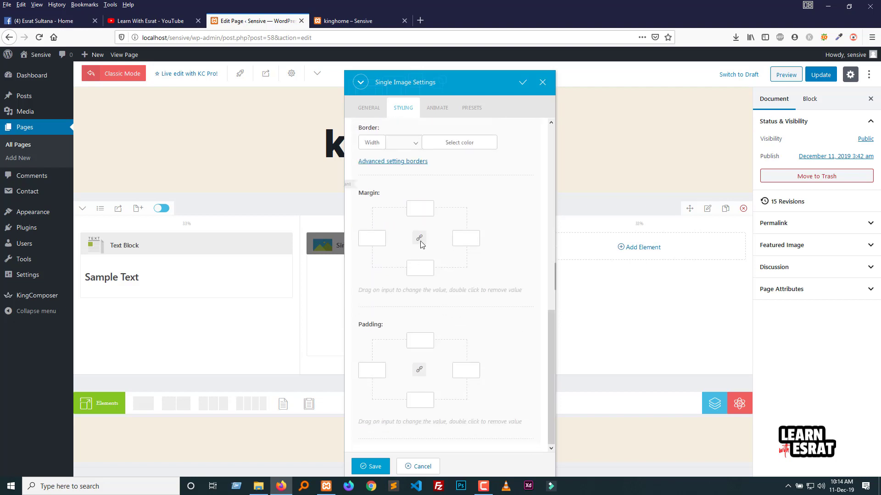
{"action": "scroll", "coordinate": [394, 339], "scroll_direction": "up", "scroll_amount": 5}
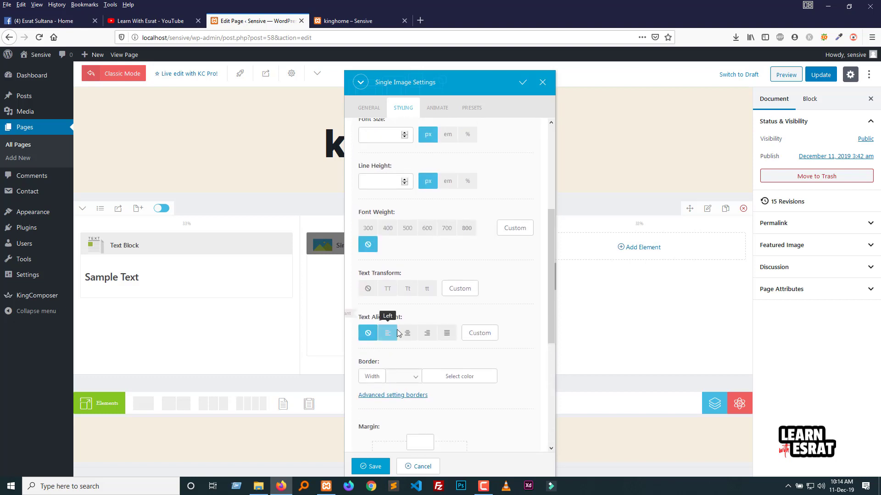
{"action": "scroll", "coordinate": [397, 333], "scroll_direction": "up", "scroll_amount": 5}
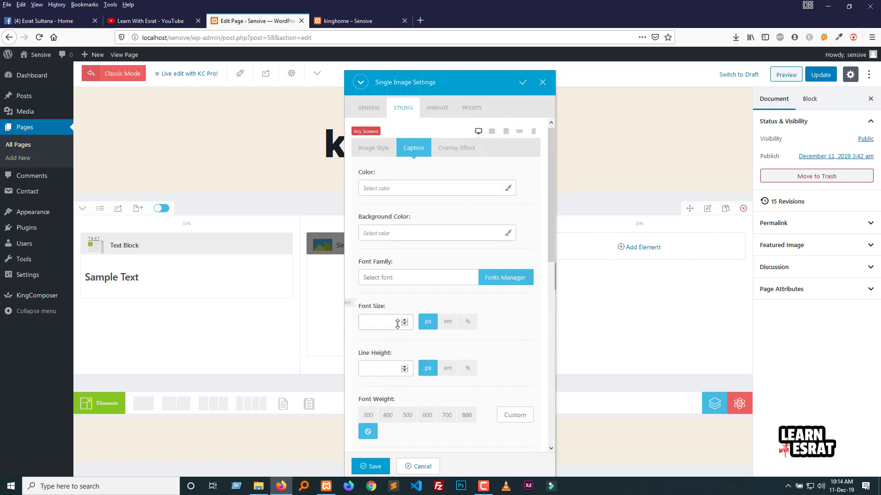
{"action": "left_click", "coordinate": [378, 158]}
{"action": "scroll", "coordinate": [450, 312], "scroll_direction": "down", "scroll_amount": 10}
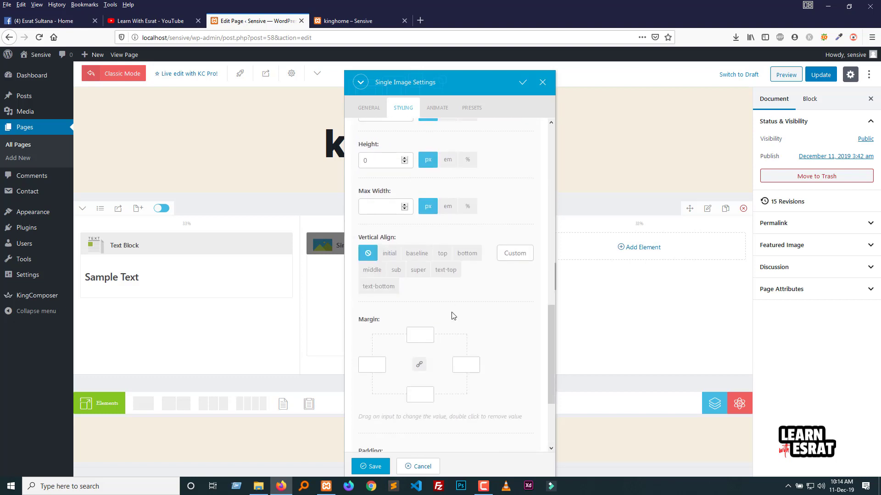
{"action": "scroll", "coordinate": [453, 316], "scroll_direction": "down", "scroll_amount": 3}
{"action": "scroll", "coordinate": [453, 312], "scroll_direction": "up", "scroll_amount": 1}
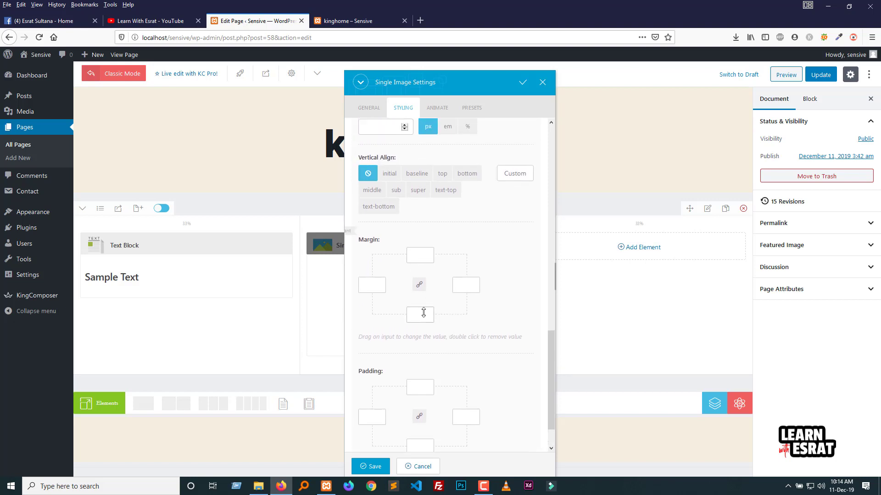
Step: Give the image a 49px bottom margin and 10px linked padding on all sides, and save its settings
{"action": "left_click_drag", "start_coordinate": [422, 314], "coordinate": [422, 318]}
{"action": "scroll", "coordinate": [420, 422], "scroll_direction": "down", "scroll_amount": 1}
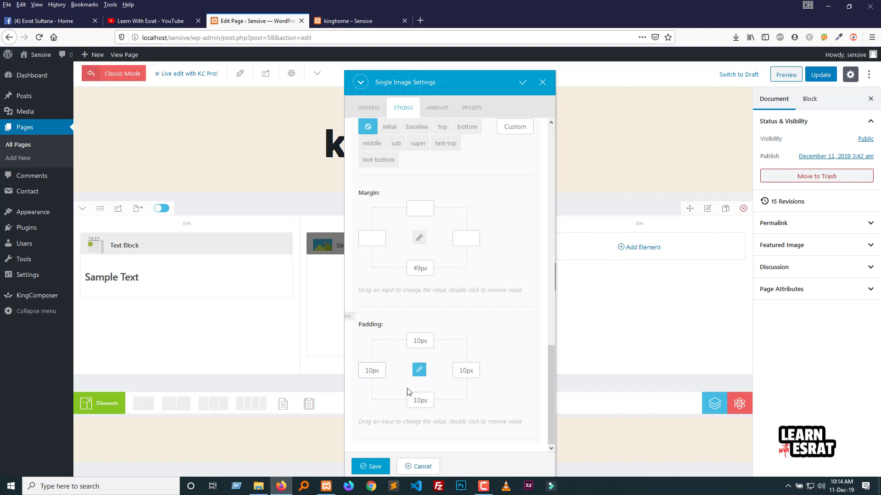
{"action": "scroll", "coordinate": [431, 377], "scroll_direction": "up", "scroll_amount": 1}
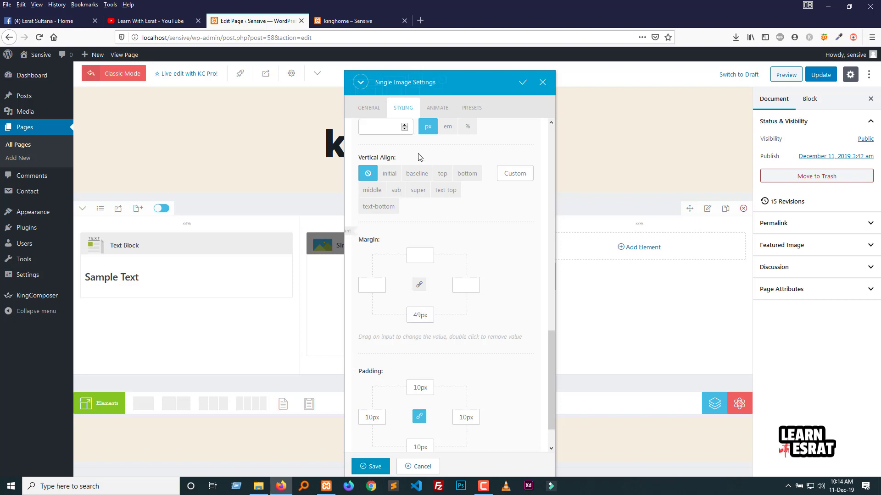
{"action": "scroll", "coordinate": [419, 275], "scroll_direction": "up", "scroll_amount": 4}
{"action": "left_click", "coordinate": [368, 466]}
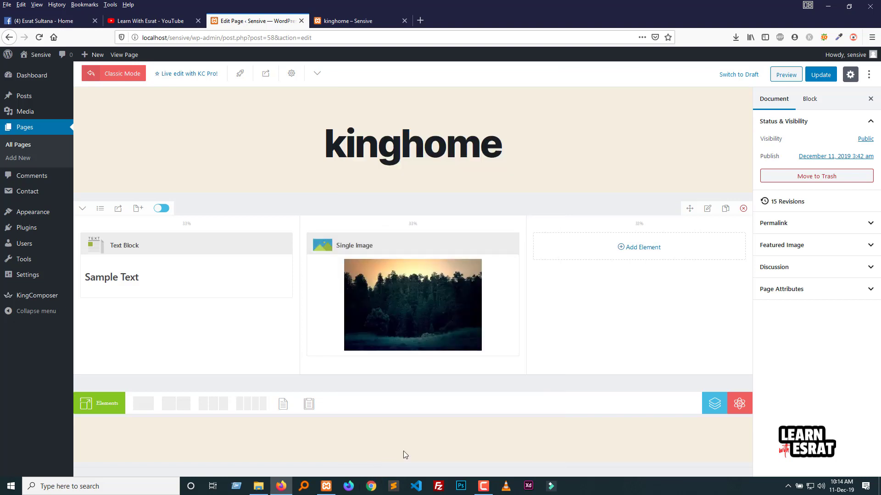
Step: Update the kinghome page and reload its preview to check the image's margin and padding
{"action": "left_click", "coordinate": [820, 74]}
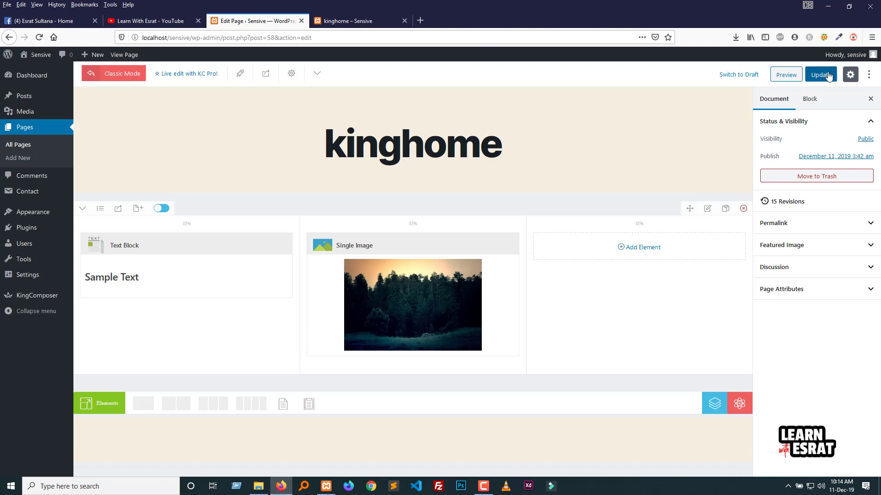
{"action": "left_click", "coordinate": [372, 21]}
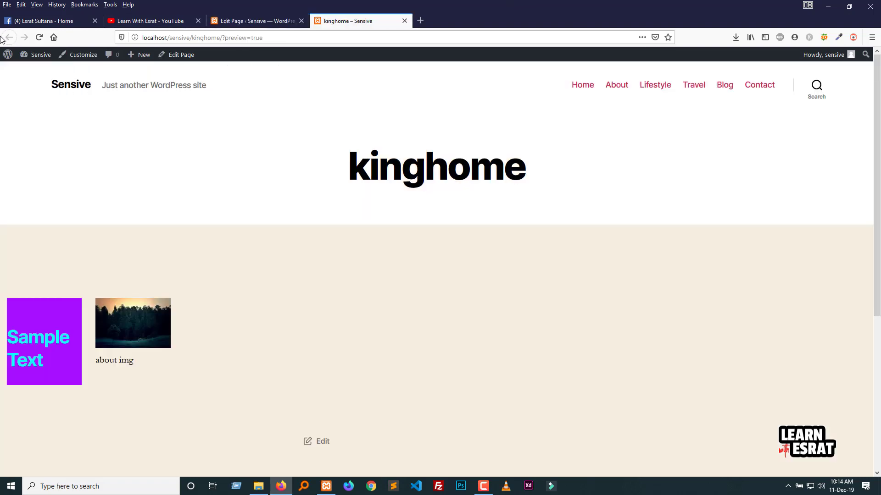
{"action": "left_click", "coordinate": [40, 37]}
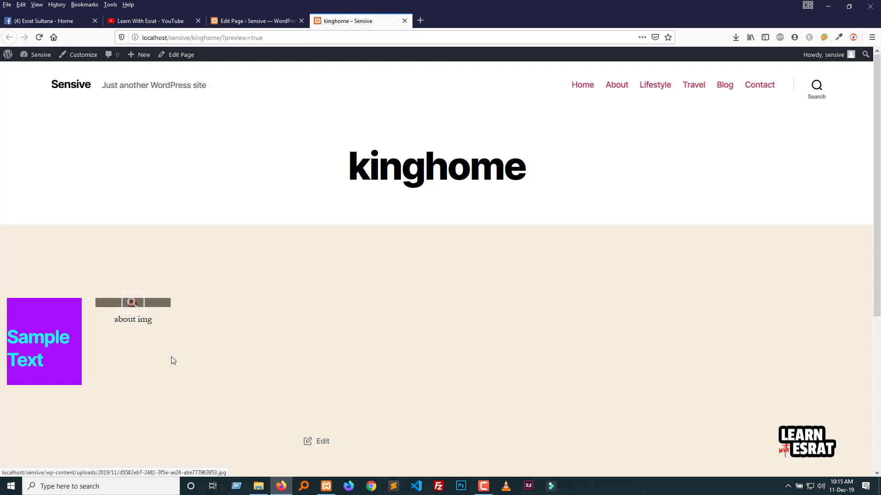
{"action": "left_click", "coordinate": [245, 21]}
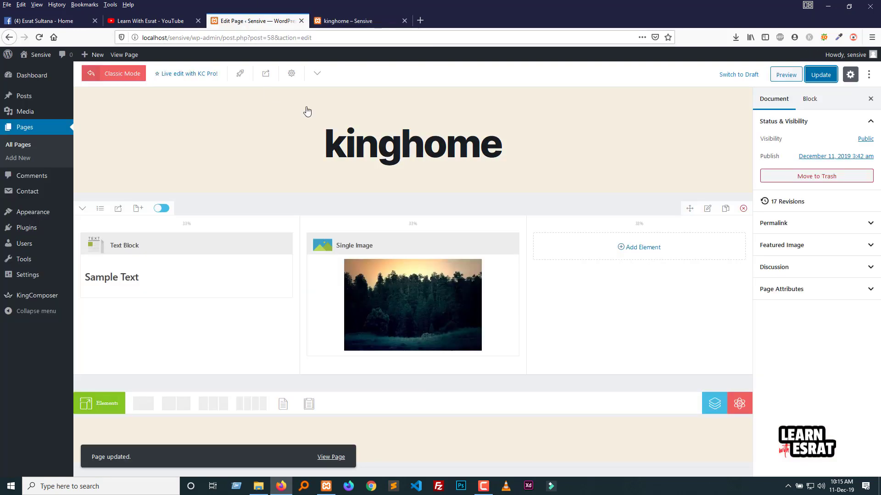
Step: Set the single image's size to full and save the element
{"action": "left_click", "coordinate": [386, 247]}
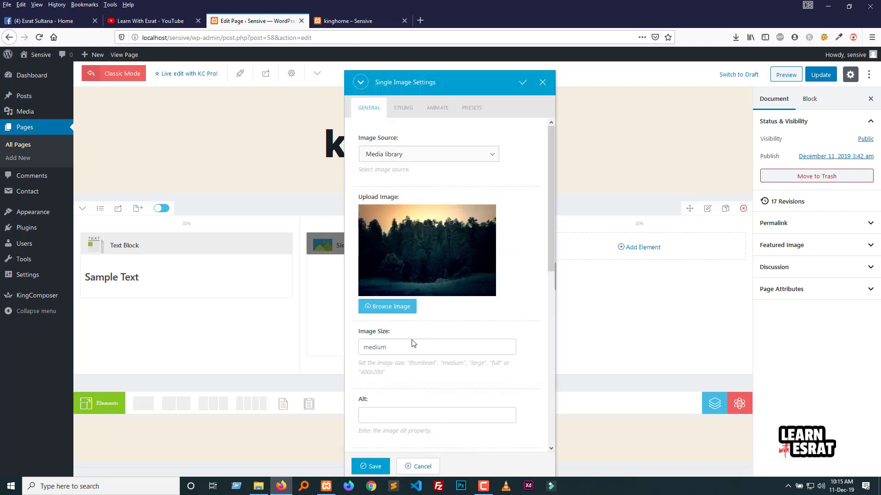
{"action": "double_click", "coordinate": [500, 361]}
{"action": "key", "text": "ctrl+c"}
{"action": "double_click", "coordinate": [413, 344]}
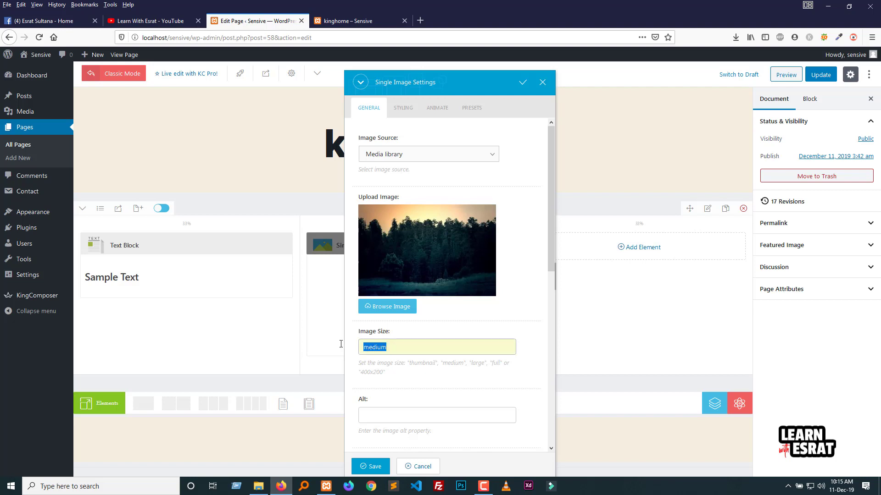
{"action": "key", "text": "ctrl+v"}
{"action": "left_click", "coordinate": [370, 466]}
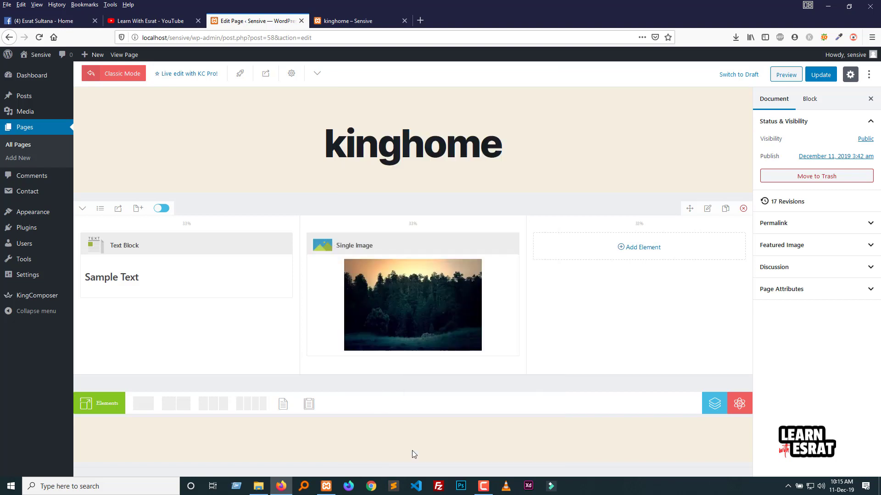
Step: Update the page and reload the preview to check the full-size image
{"action": "left_click", "coordinate": [820, 76]}
{"action": "left_click", "coordinate": [785, 74]}
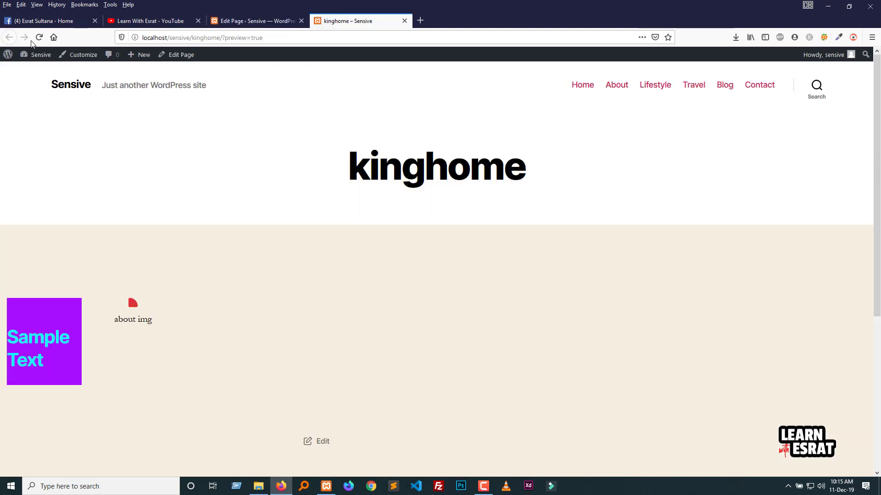
{"action": "left_click", "coordinate": [39, 37]}
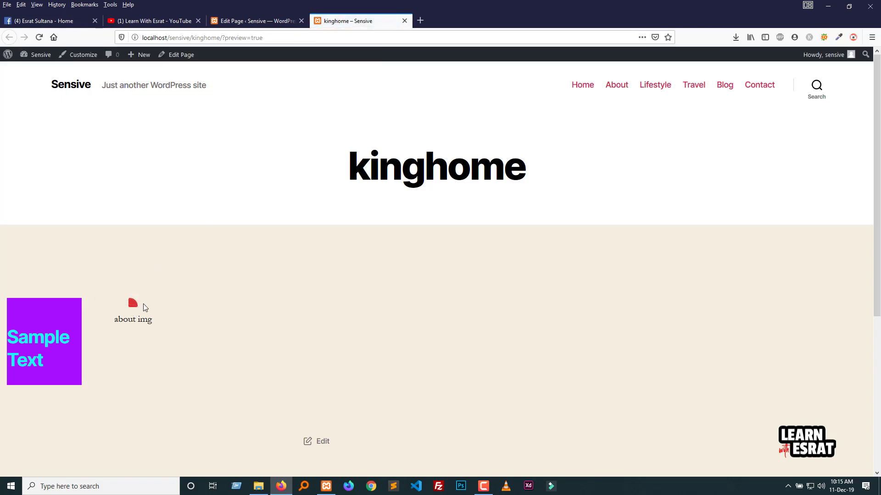
{"action": "left_click", "coordinate": [254, 22]}
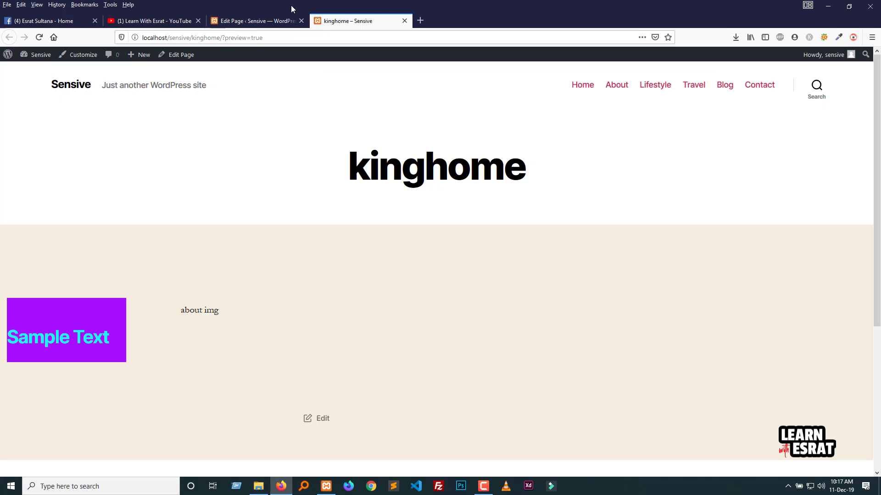
Step: Replace the forest picture in the single image element with the mountain landscape from the media library and save
{"action": "left_click", "coordinate": [280, 21]}
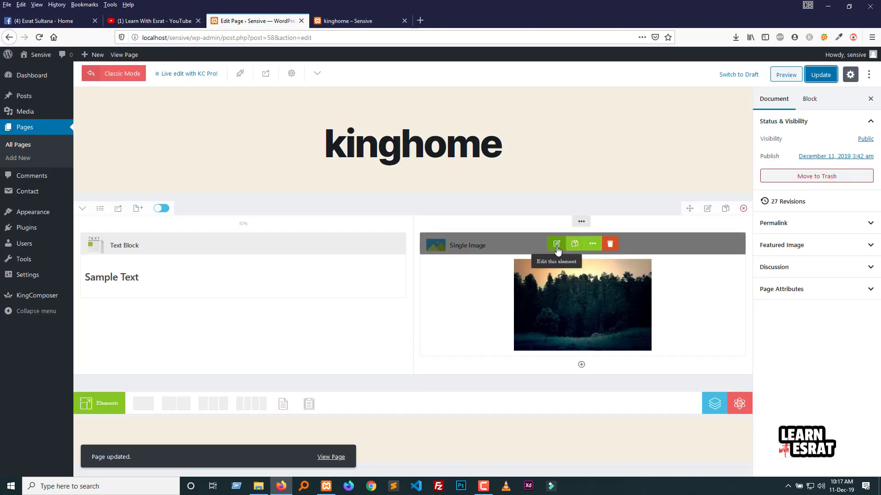
{"action": "left_click", "coordinate": [557, 248]}
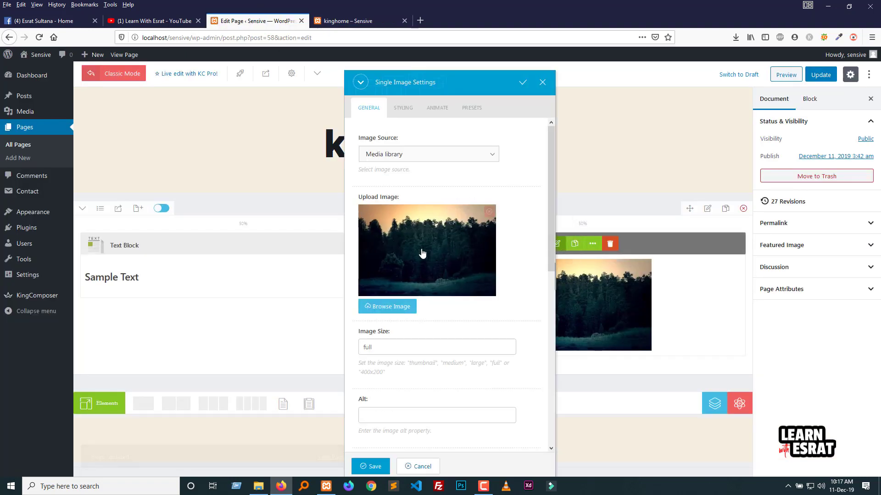
{"action": "left_click", "coordinate": [406, 307]}
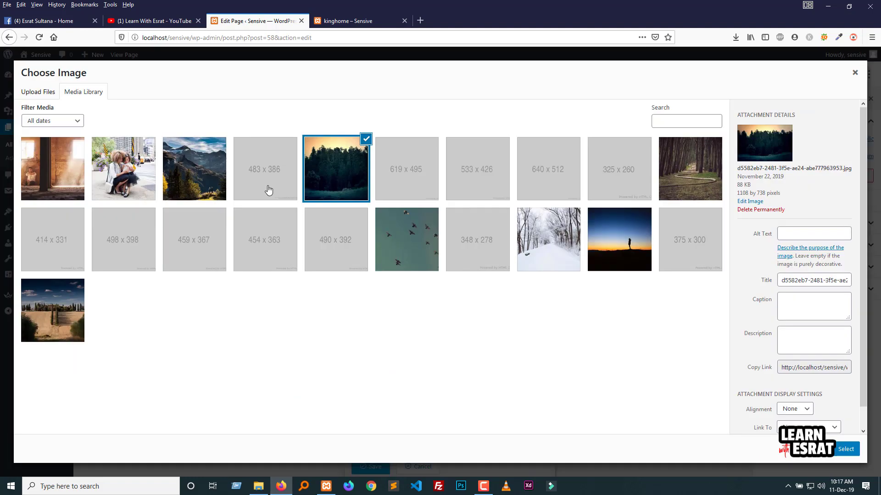
{"action": "left_click", "coordinate": [219, 182]}
{"action": "left_click", "coordinate": [853, 450]}
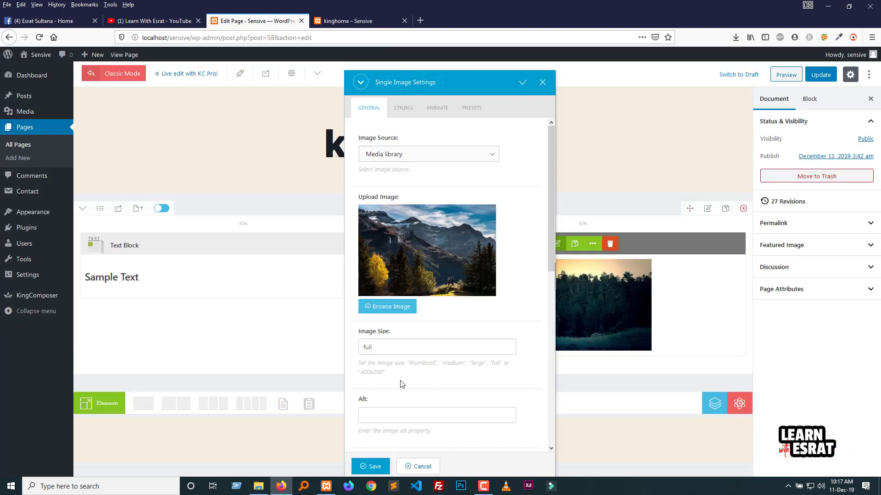
{"action": "left_click", "coordinate": [373, 466]}
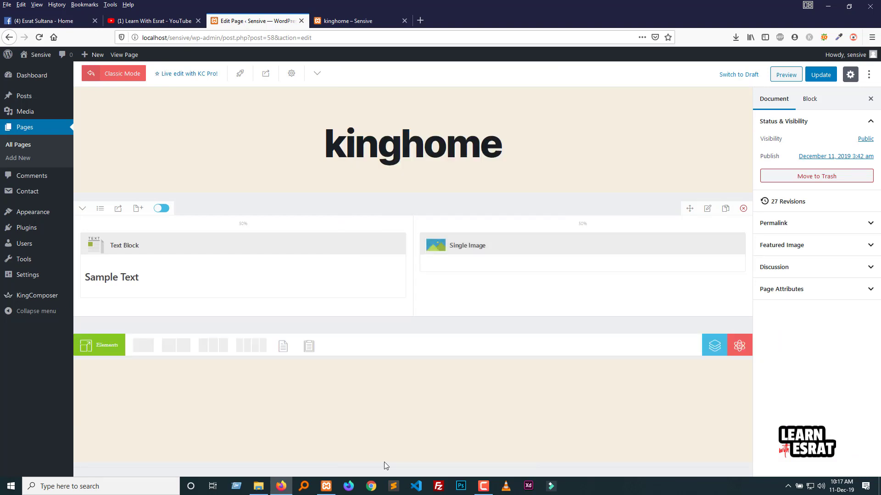
Step: Update the page and check the replaced mountain picture in the reloaded preview
{"action": "left_click", "coordinate": [820, 75]}
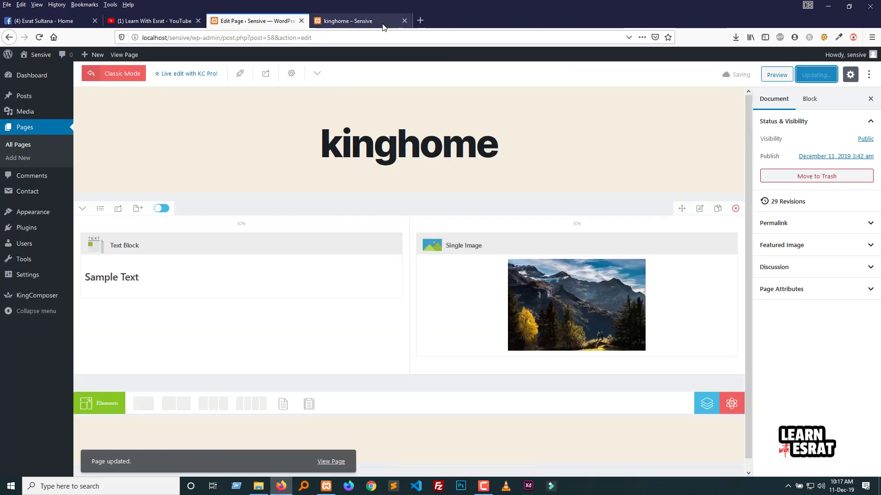
{"action": "left_click", "coordinate": [356, 19]}
{"action": "key", "text": "F5"}
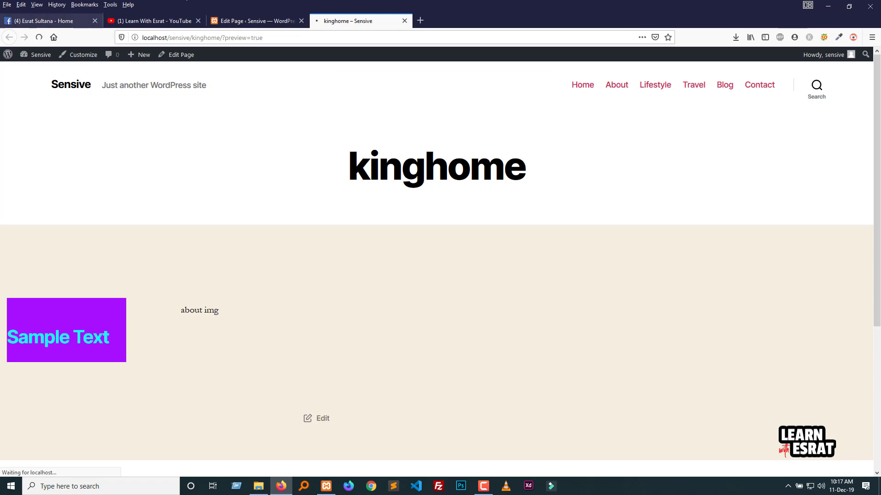
{"action": "scroll", "coordinate": [362, 268], "scroll_direction": "down", "scroll_amount": 2}
{"action": "left_click", "coordinate": [253, 21]}
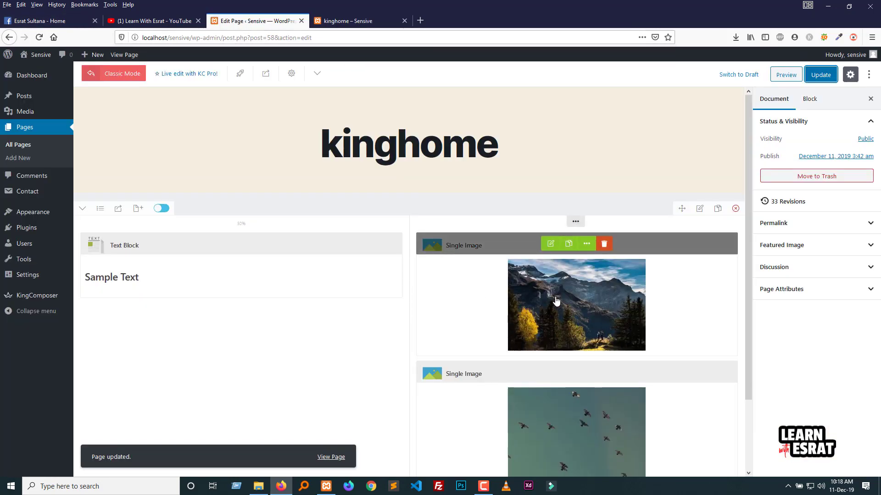
Step: Clear the height value in the mountain image's styling and save the element
{"action": "left_click", "coordinate": [550, 244]}
{"action": "scroll", "coordinate": [408, 342], "scroll_direction": "down", "scroll_amount": 5}
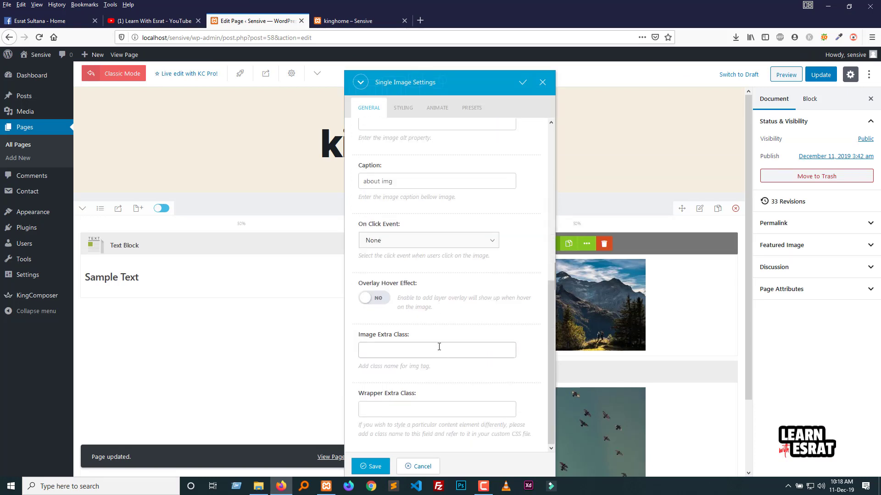
{"action": "scroll", "coordinate": [438, 344], "scroll_direction": "up", "scroll_amount": 5}
{"action": "left_click", "coordinate": [403, 109]}
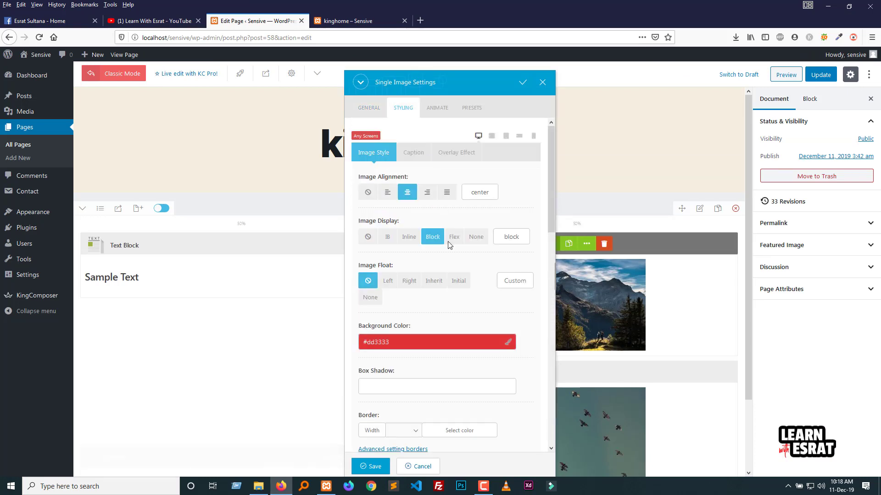
{"action": "scroll", "coordinate": [439, 315], "scroll_direction": "down", "scroll_amount": 5}
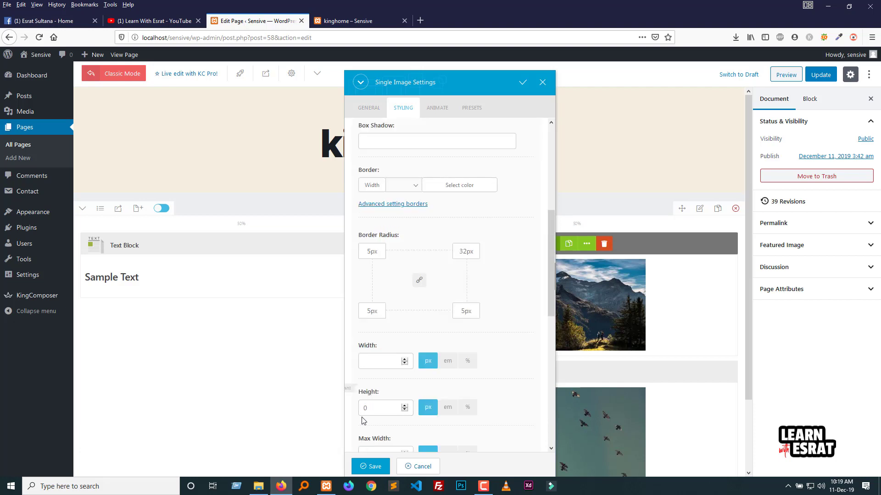
{"action": "left_click", "coordinate": [370, 409]}
{"action": "type", "text": "1"}
{"action": "left_click_drag", "start_coordinate": [370, 409], "coordinate": [355, 408]}
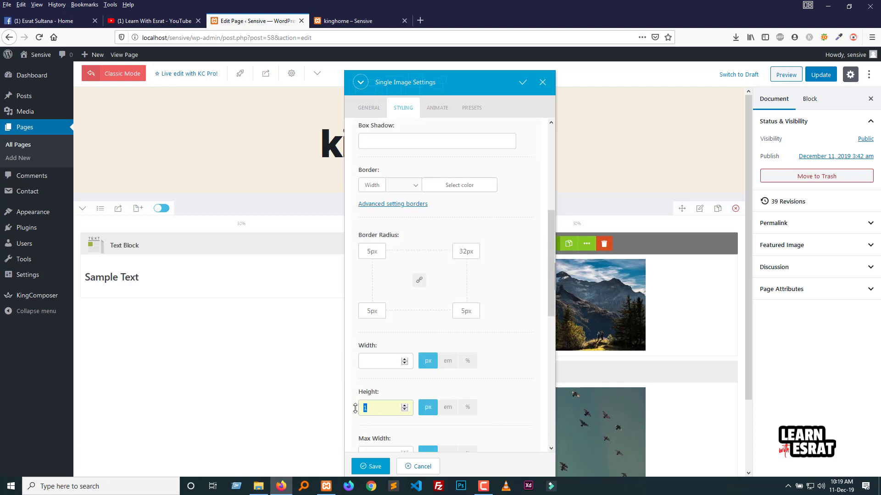
{"action": "key", "text": "BackSpace"}
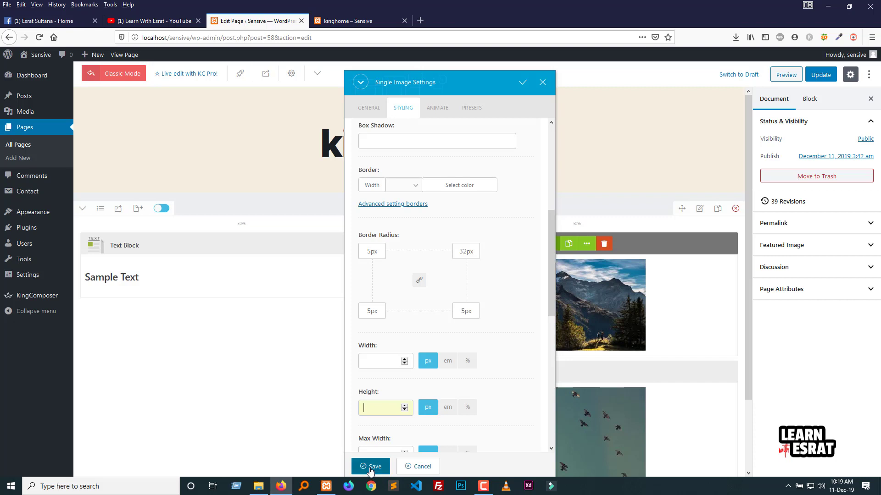
{"action": "left_click", "coordinate": [371, 466]}
Step: Update the page and compare the reloaded preview's images and caption with the editor layout
{"action": "left_click", "coordinate": [820, 74]}
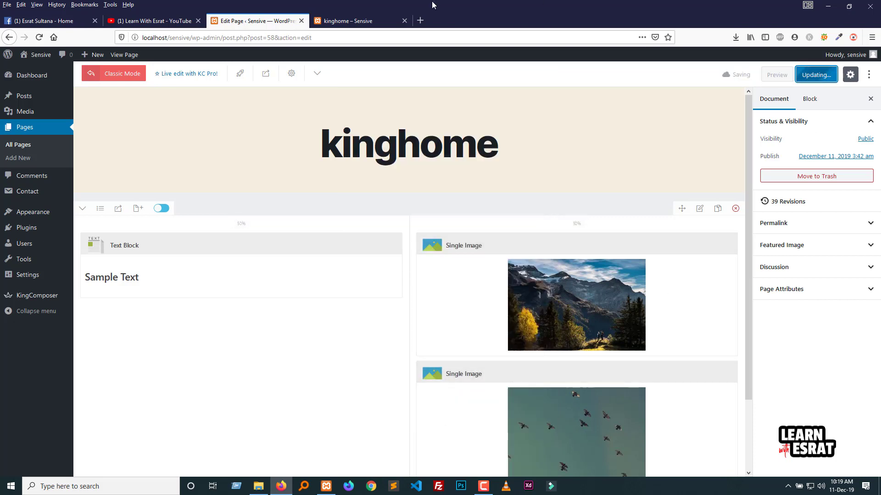
{"action": "left_click", "coordinate": [366, 19]}
{"action": "left_click", "coordinate": [39, 38]}
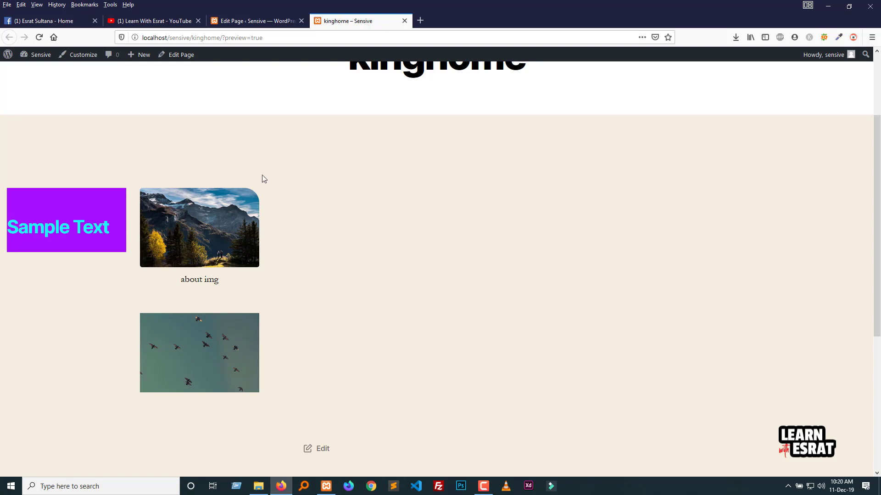
{"action": "left_click", "coordinate": [260, 20]}
{"action": "mouse_move", "coordinate": [582, 288]}
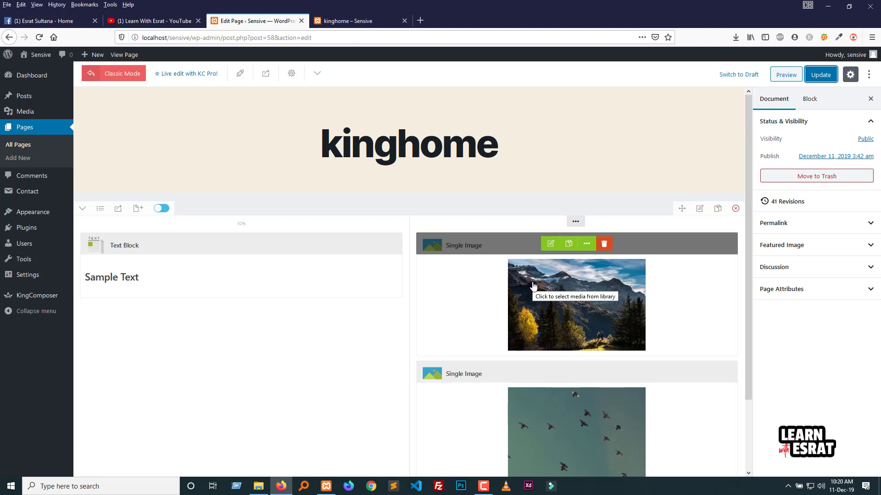
{"action": "left_click", "coordinate": [342, 21]}
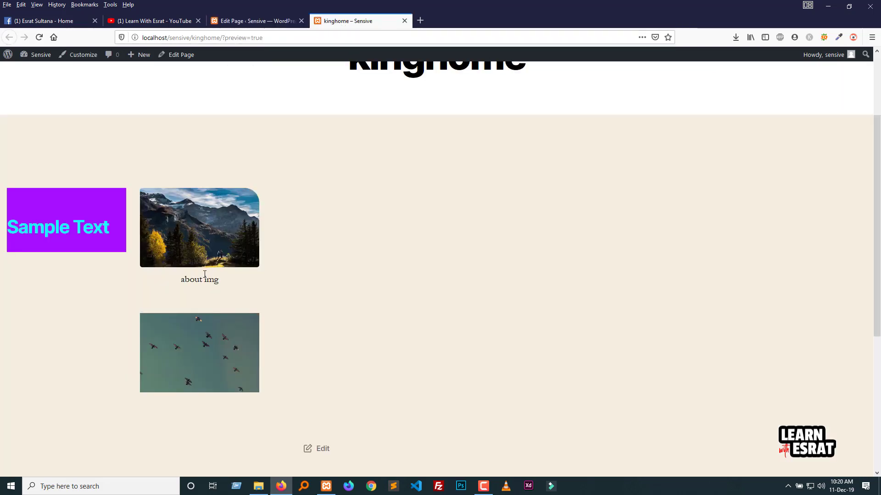
{"action": "left_click", "coordinate": [290, 23]}
Step: Delete the second single image element showing the flying birds
{"action": "mouse_move", "coordinate": [550, 310]}
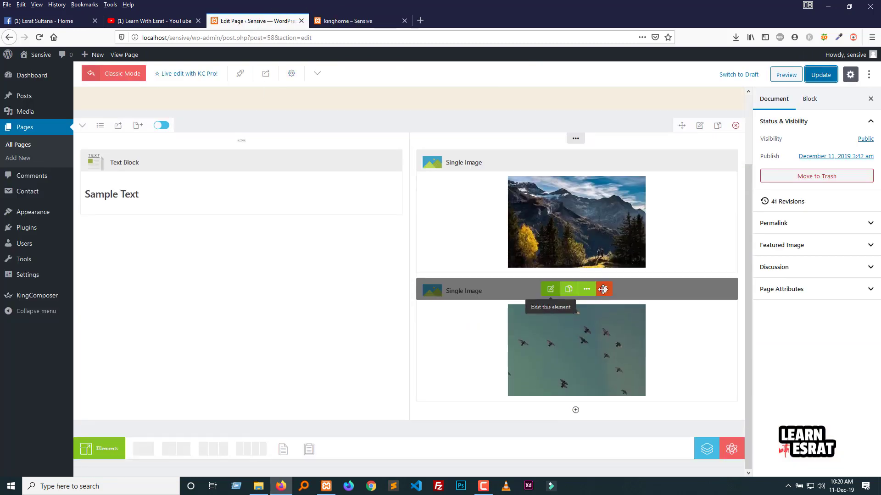
{"action": "scroll", "coordinate": [604, 287], "scroll_direction": "up", "scroll_amount": 2}
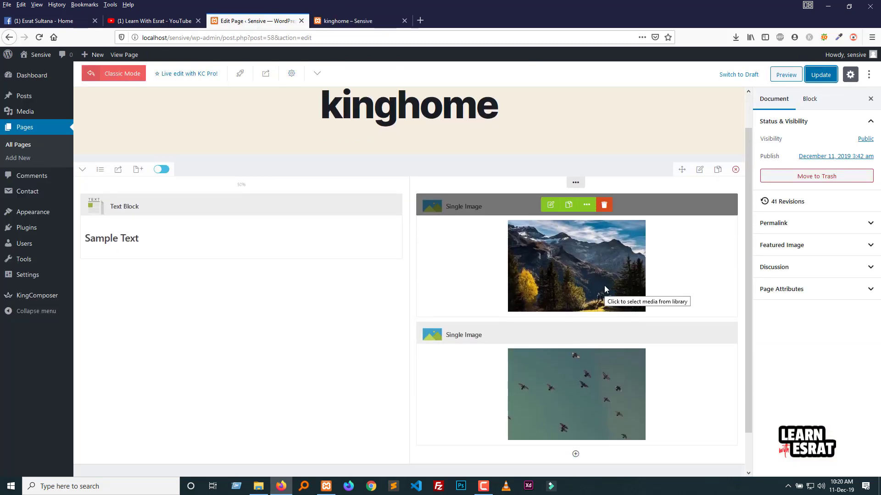
{"action": "scroll", "coordinate": [605, 288], "scroll_direction": "down", "scroll_amount": 2}
{"action": "left_click", "coordinate": [604, 289]}
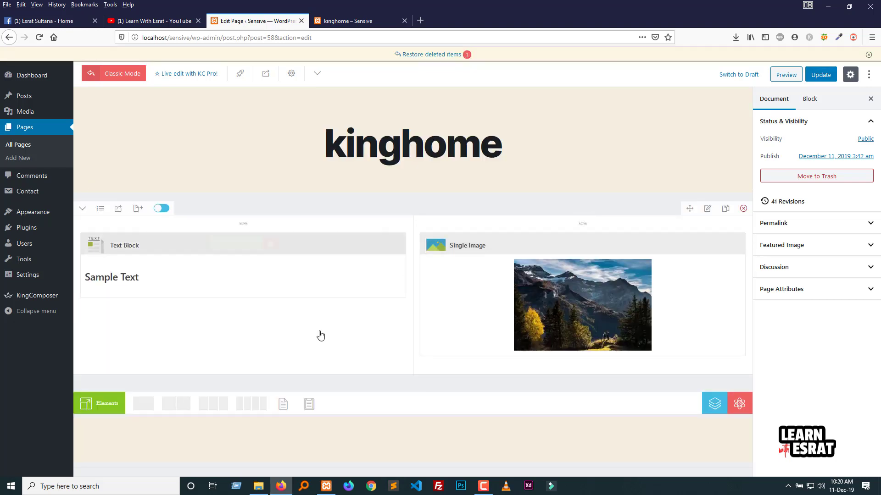
Step: Add a single-column row below the existing one and insert an Image Gallery element in it
{"action": "left_click", "coordinate": [143, 404]}
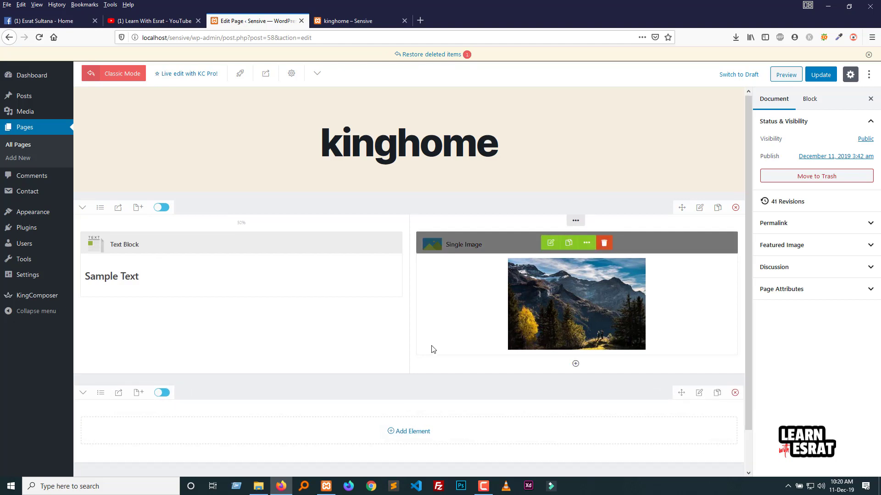
{"action": "scroll", "coordinate": [413, 366], "scroll_direction": "down", "scroll_amount": 2}
{"action": "left_click", "coordinate": [404, 389]}
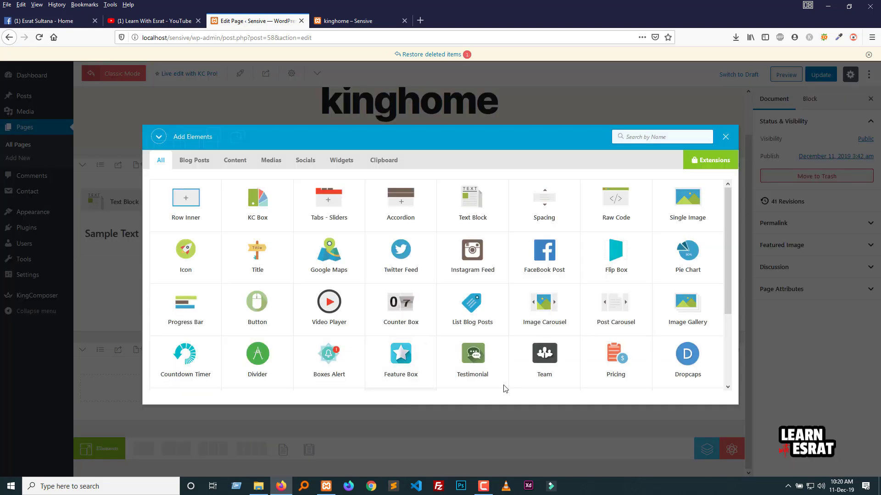
{"action": "left_click", "coordinate": [686, 319]}
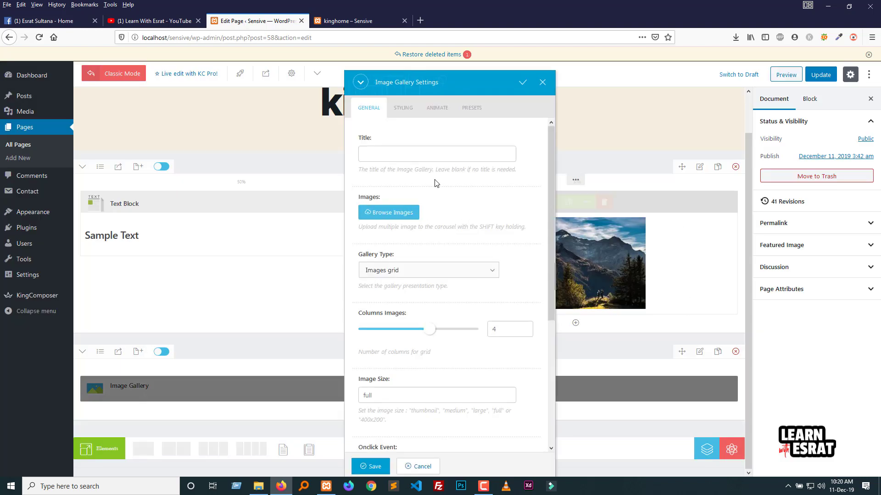
Step: Select five media library pictures for the gallery: dark forest, mountain, couple on the street, sunset silhouette and woodland path
{"action": "left_click", "coordinate": [391, 156]}
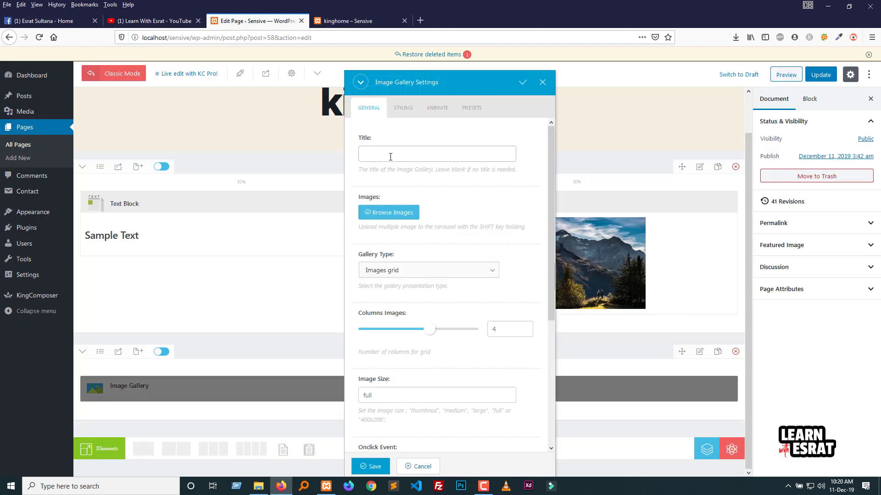
{"action": "left_click", "coordinate": [388, 218]}
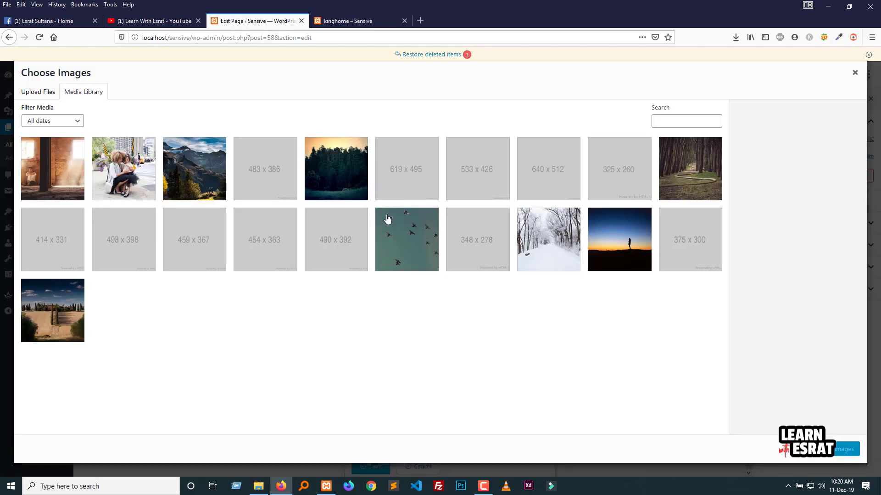
{"action": "left_click", "coordinate": [323, 157]}
{"action": "key", "text": "Left"}
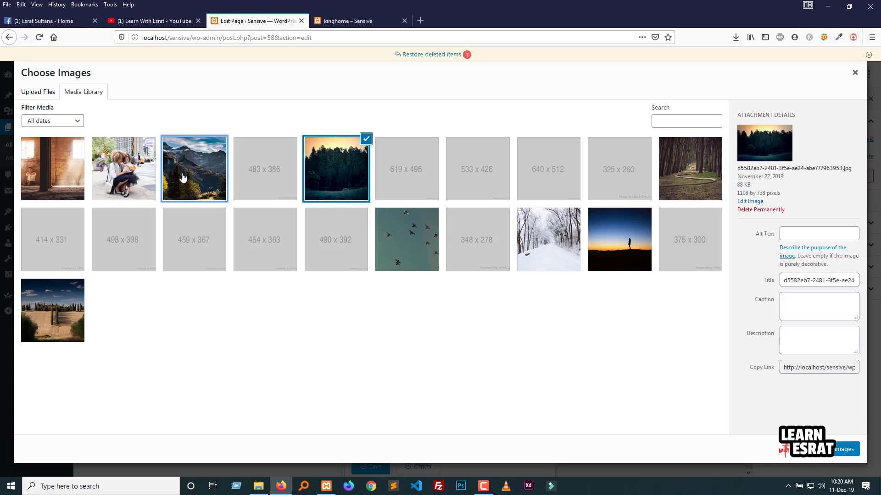
{"action": "key", "text": "Left"}
{"action": "left_click", "coordinate": [356, 171]}
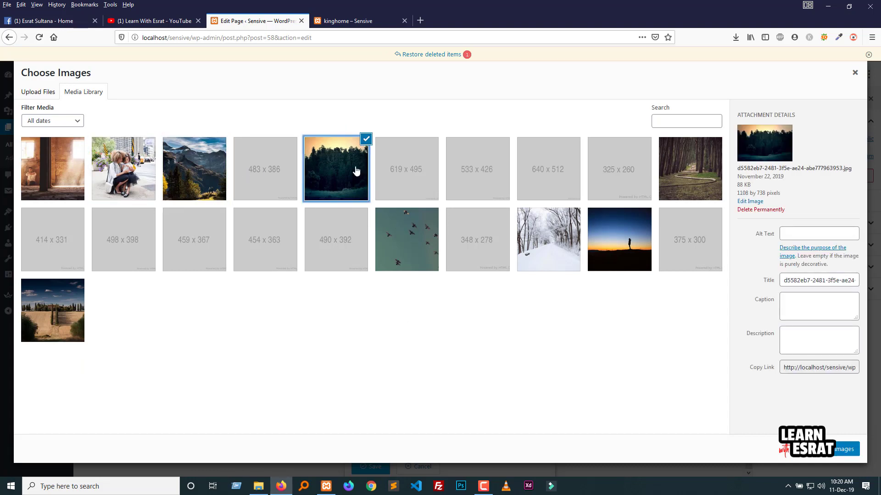
{"action": "left_click", "coordinate": [246, 171]}
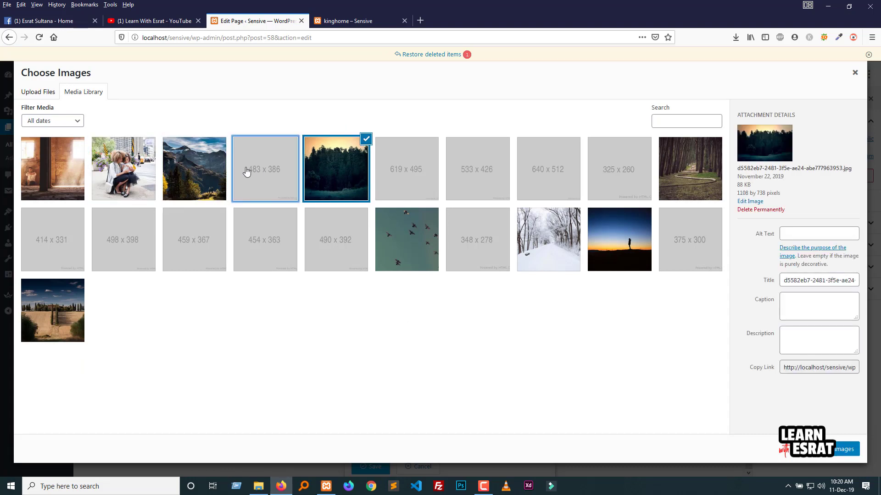
{"action": "left_click", "coordinate": [274, 169]}
{"action": "left_click", "coordinate": [216, 179]}
{"action": "key", "text": "Left"}
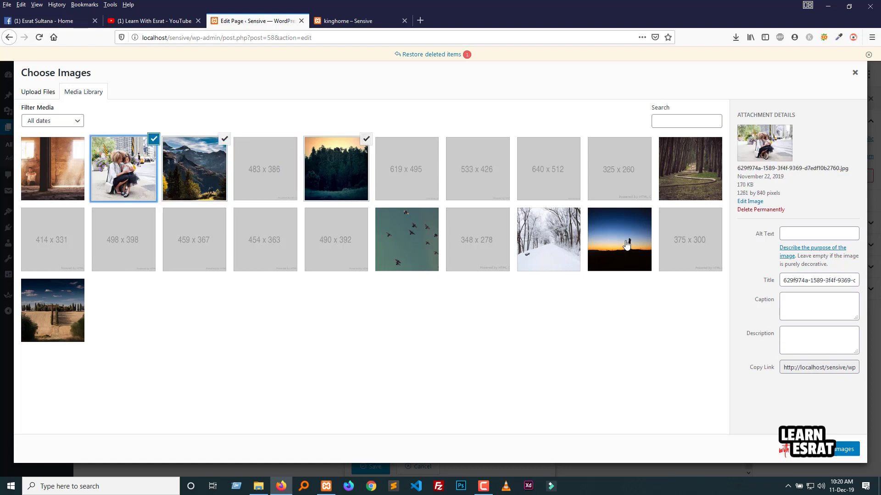
{"action": "left_click", "coordinate": [626, 246]}
{"action": "left_click", "coordinate": [690, 171]}
{"action": "left_click", "coordinate": [846, 449]}
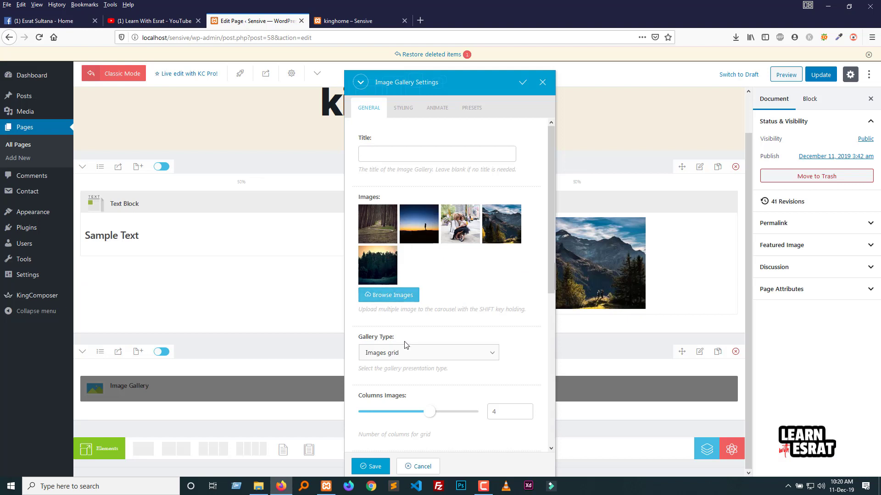
Step: Try the available gallery types, choose Images grid, and set the number of image columns to 3
{"action": "scroll", "coordinate": [405, 345], "scroll_direction": "down", "scroll_amount": 2}
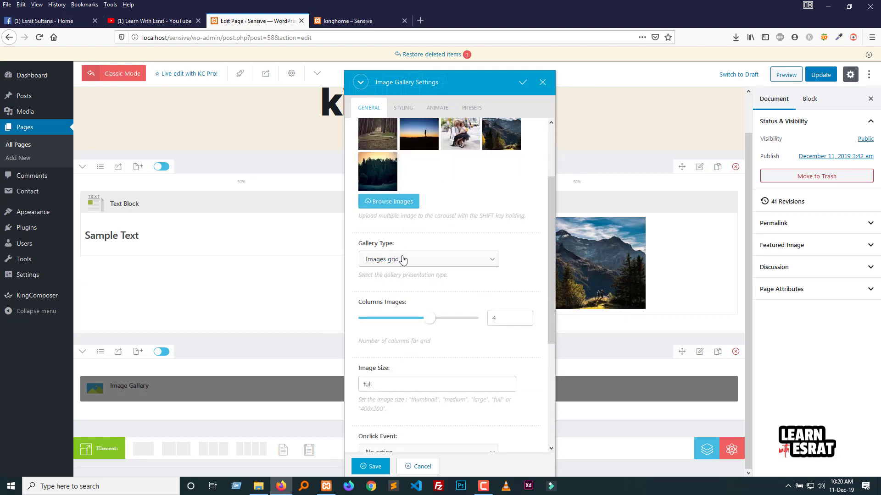
{"action": "left_click", "coordinate": [411, 264]}
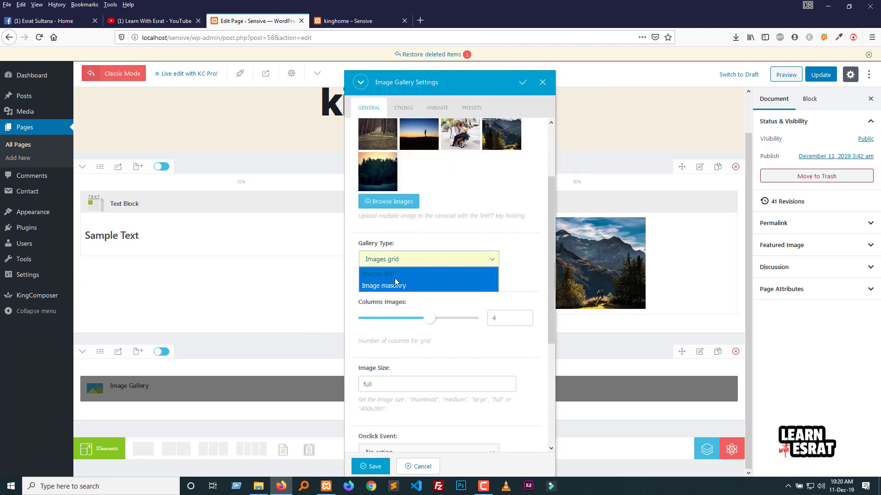
{"action": "left_click", "coordinate": [394, 274]}
{"action": "left_click", "coordinate": [405, 262]}
{"action": "left_click", "coordinate": [404, 285]}
{"action": "left_click", "coordinate": [414, 261]}
{"action": "left_click", "coordinate": [400, 276]}
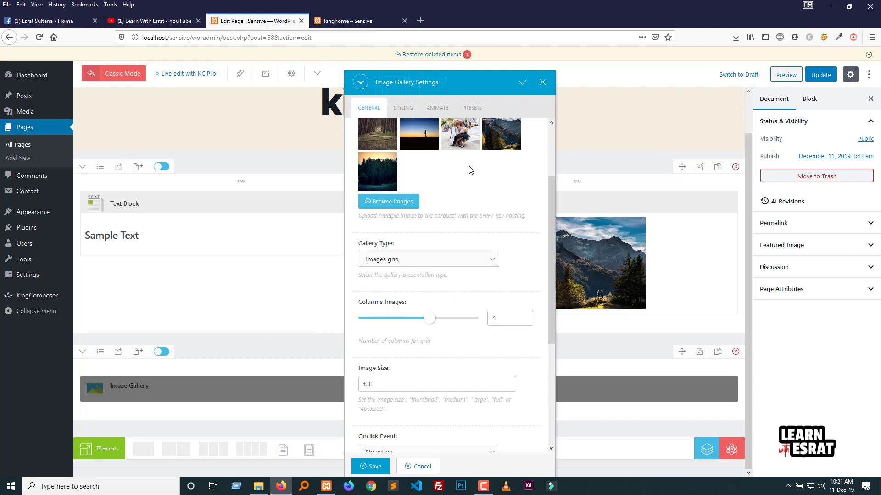
{"action": "left_click_drag", "start_coordinate": [515, 320], "coordinate": [484, 317]}
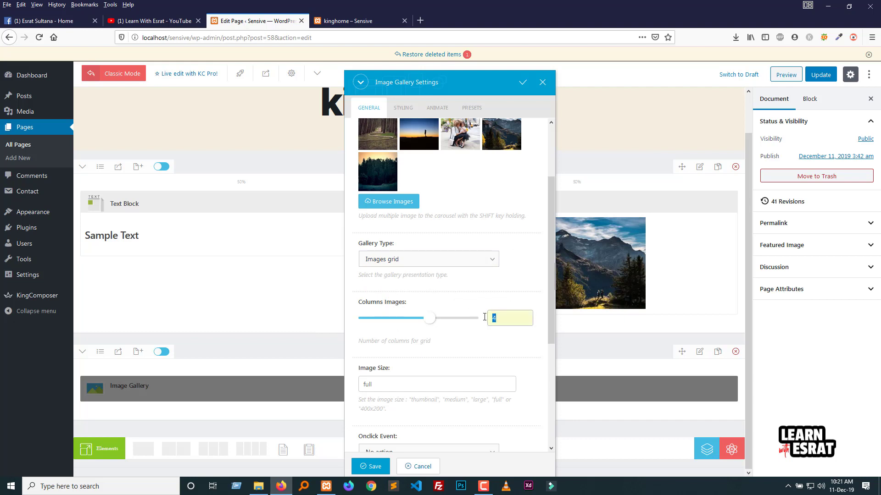
{"action": "left_click", "coordinate": [477, 350]}
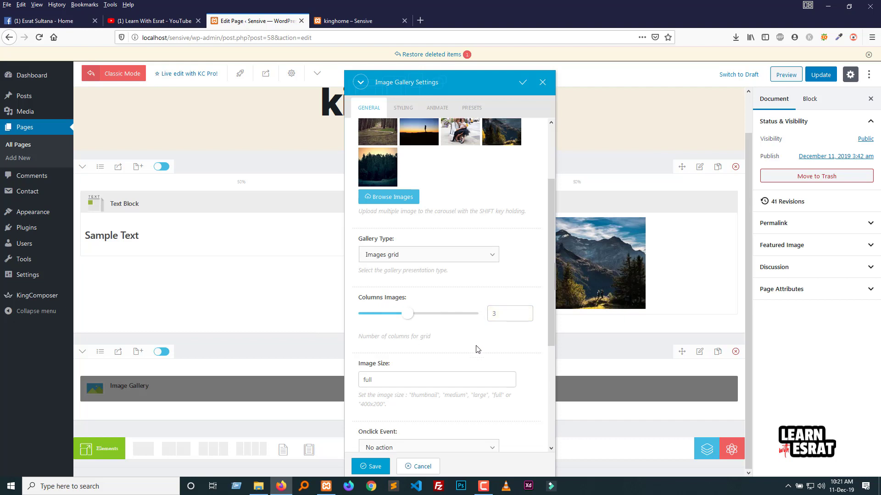
Step: Try switching the gallery's Alt Attribute For Image option on and off
{"action": "scroll", "coordinate": [393, 304], "scroll_direction": "down", "scroll_amount": 2}
{"action": "left_click", "coordinate": [392, 292]}
{"action": "scroll", "coordinate": [391, 303], "scroll_direction": "down", "scroll_amount": 2}
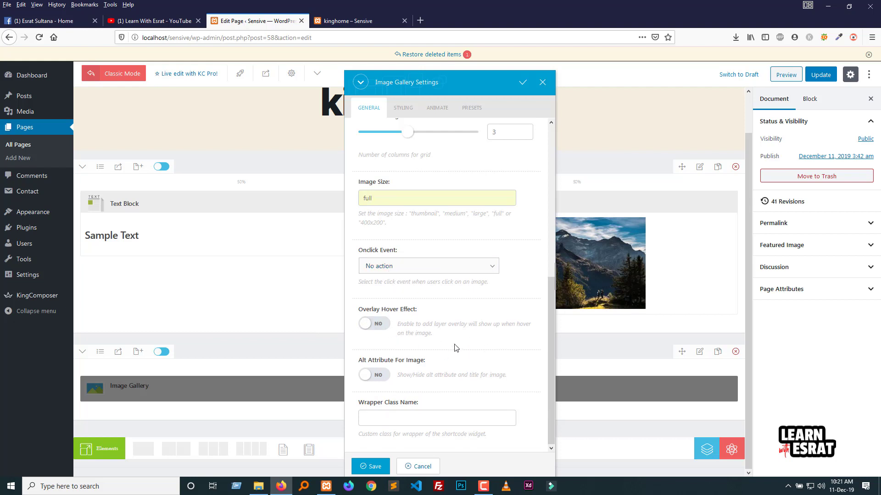
{"action": "left_click", "coordinate": [371, 377]}
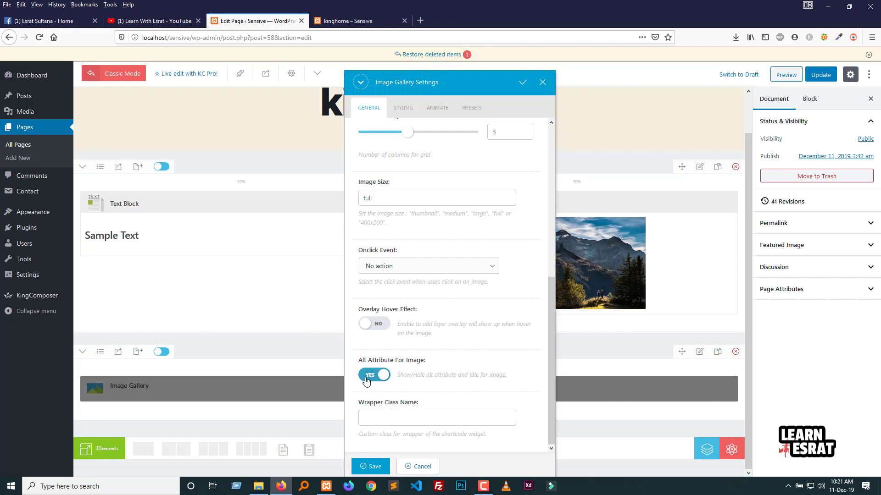
{"action": "left_click", "coordinate": [366, 380]}
{"action": "left_click", "coordinate": [368, 379]}
{"action": "left_click", "coordinate": [369, 378]}
Step: Review the gallery's image styling options without changing them and save the gallery element
{"action": "scroll", "coordinate": [419, 367], "scroll_direction": "up", "scroll_amount": 6}
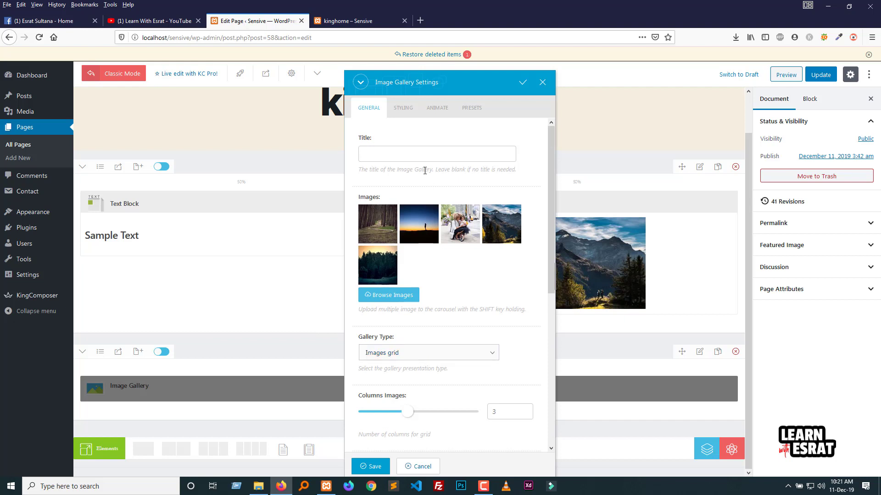
{"action": "left_click", "coordinate": [403, 109]}
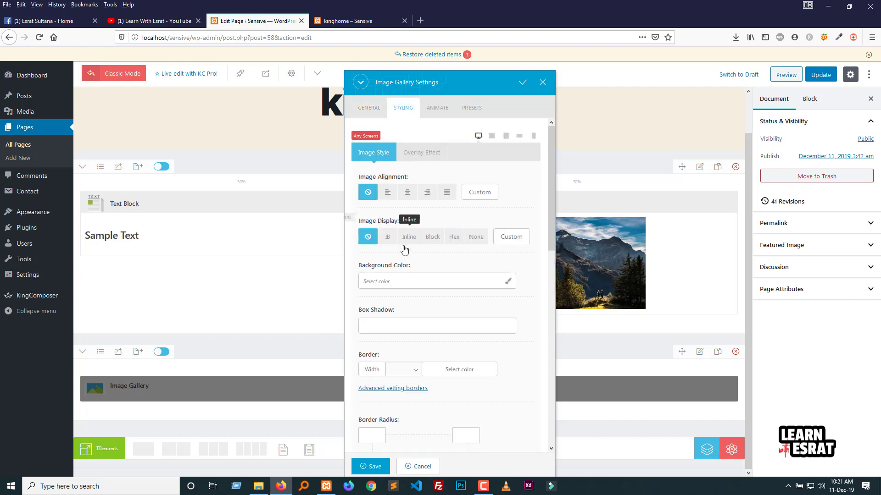
{"action": "scroll", "coordinate": [402, 262], "scroll_direction": "down", "scroll_amount": 3}
{"action": "scroll", "coordinate": [401, 272], "scroll_direction": "down", "scroll_amount": 8}
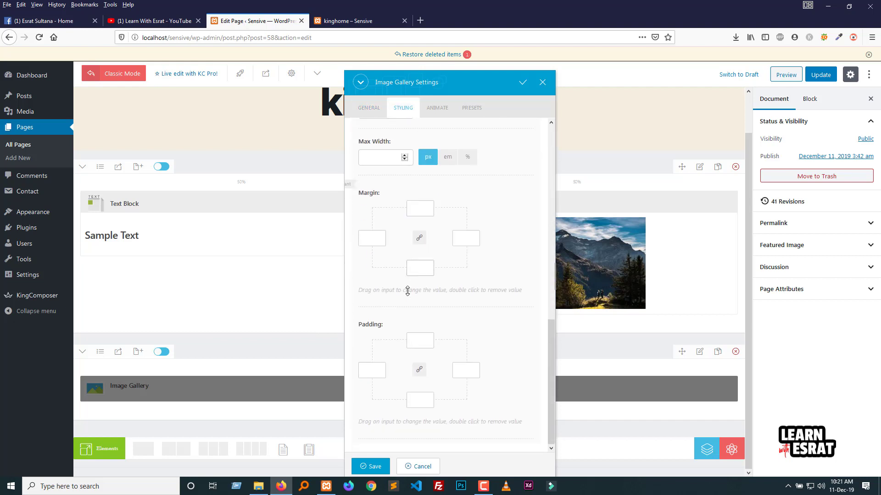
{"action": "scroll", "coordinate": [410, 289], "scroll_direction": "up", "scroll_amount": 10}
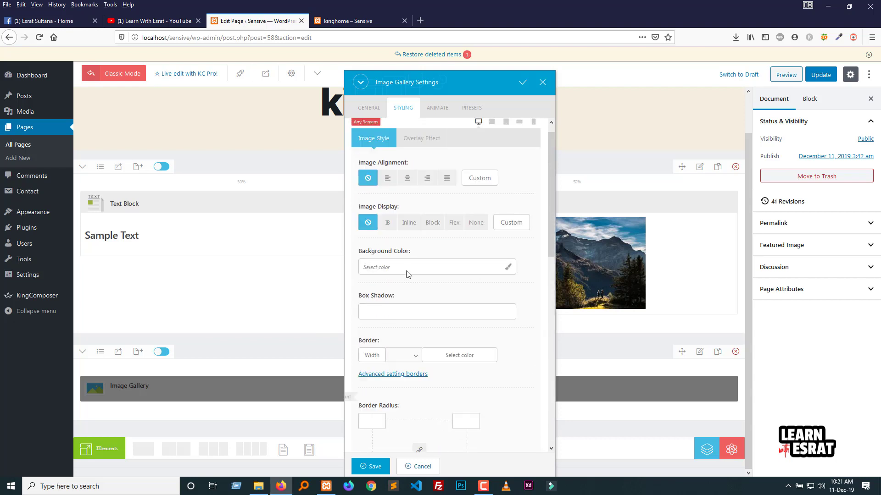
{"action": "left_click", "coordinate": [368, 108]}
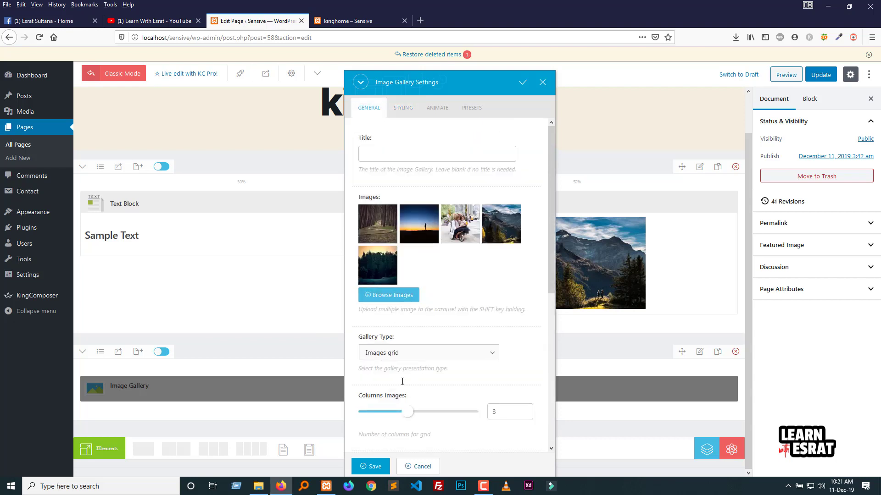
{"action": "left_click", "coordinate": [371, 466]}
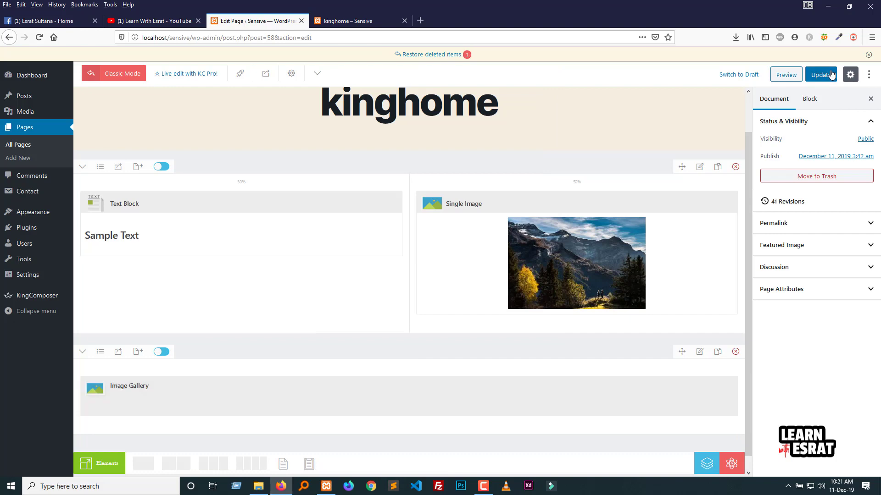
Step: Update the page and check the image gallery in the reloaded preview
{"action": "left_click", "coordinate": [830, 75]}
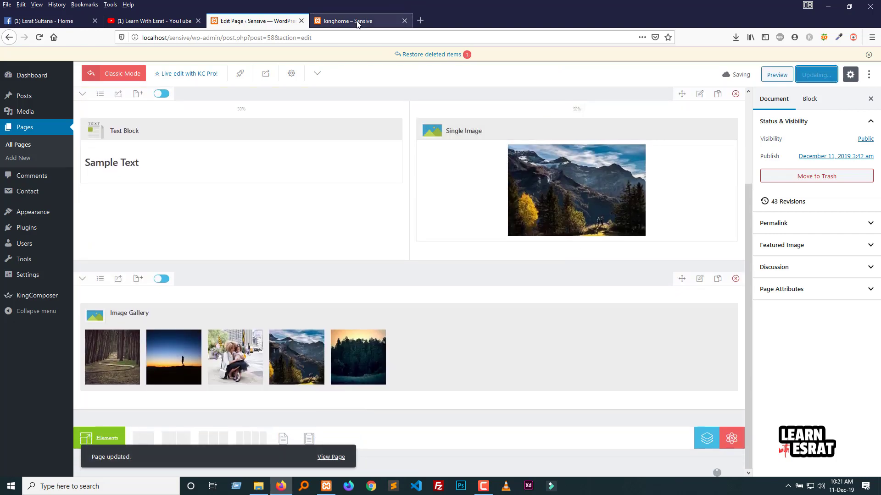
{"action": "left_click", "coordinate": [353, 21]}
{"action": "left_click", "coordinate": [39, 38]}
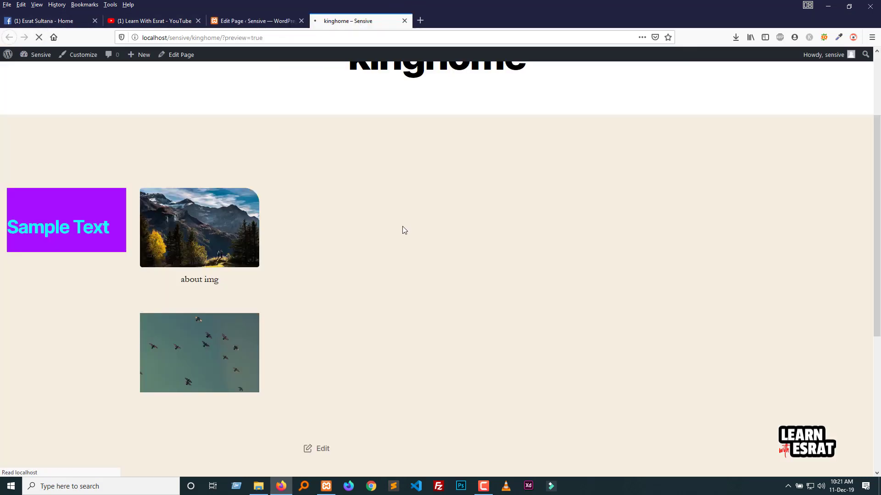
{"action": "scroll", "coordinate": [402, 230], "scroll_direction": "down", "scroll_amount": 5}
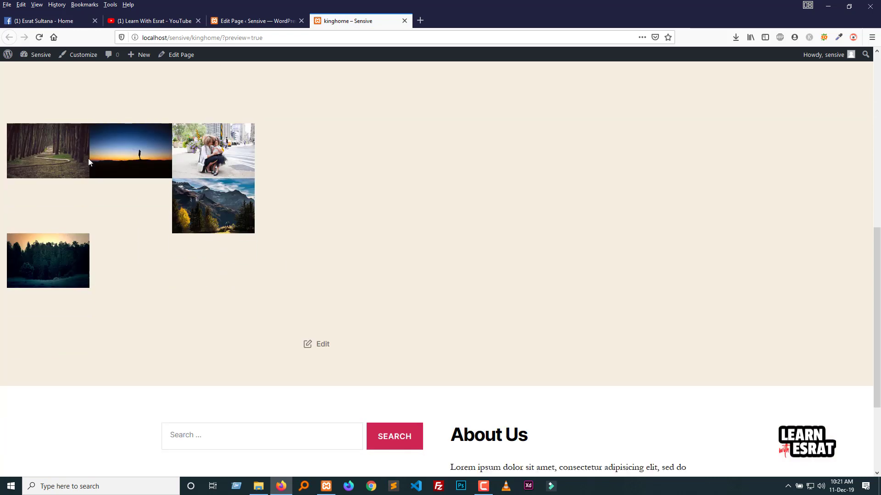
Step: Set the image gallery to 4 columns and check it in the updated page's preview
{"action": "left_click", "coordinate": [256, 18]}
{"action": "mouse_move", "coordinate": [353, 329]}
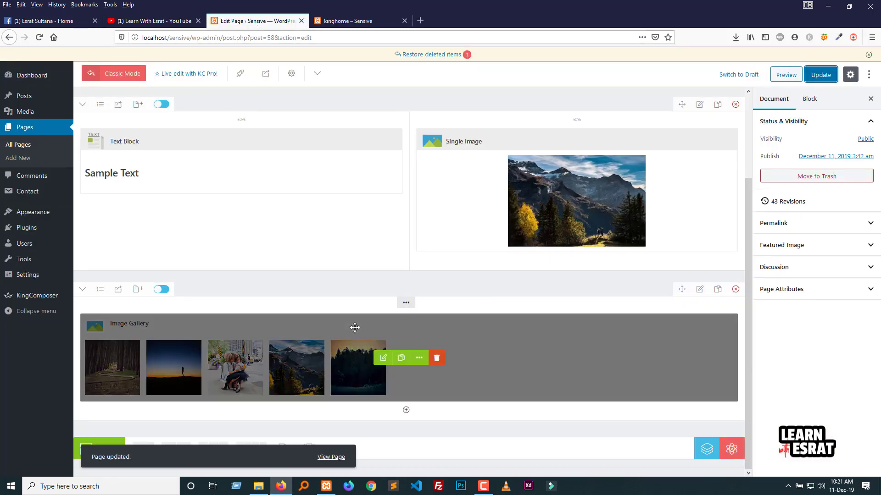
{"action": "left_click", "coordinate": [383, 358]}
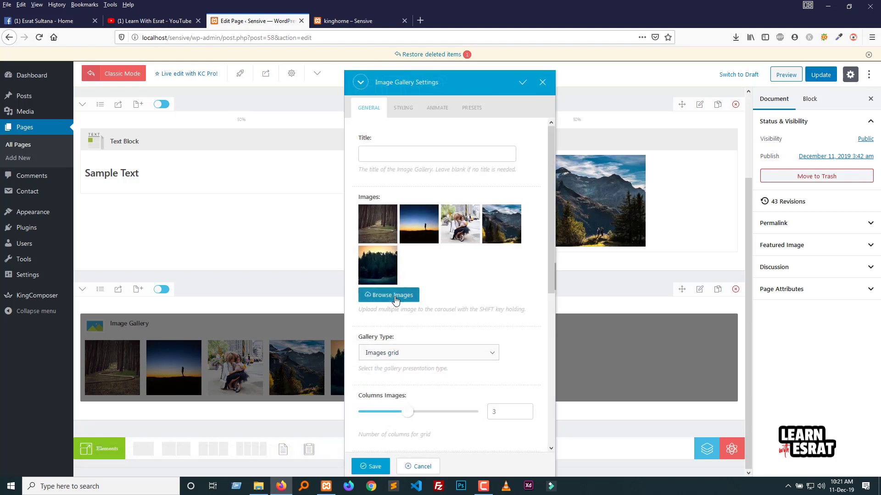
{"action": "scroll", "coordinate": [423, 377], "scroll_direction": "down", "scroll_amount": 1}
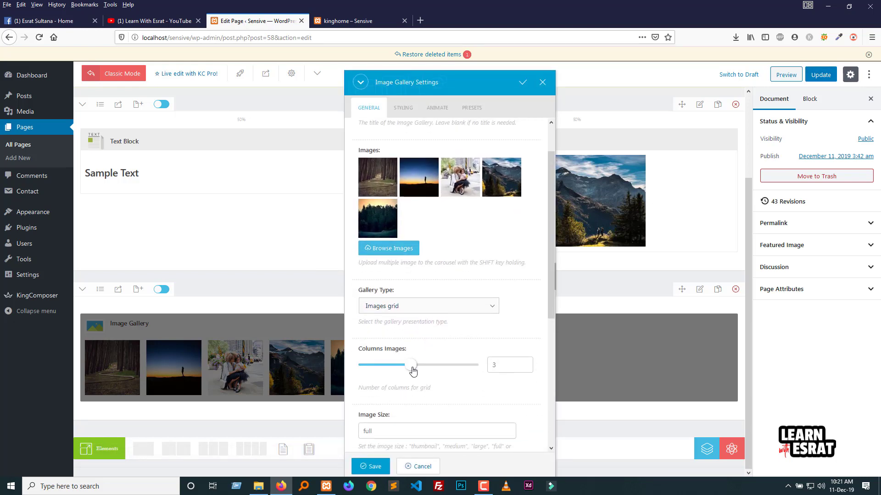
{"action": "left_click", "coordinate": [370, 466]}
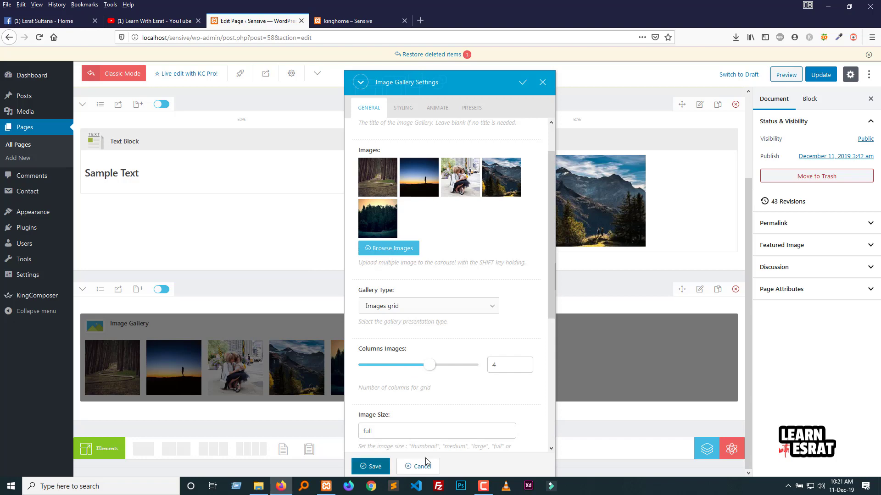
{"action": "left_click", "coordinate": [823, 79]}
{"action": "left_click", "coordinate": [776, 75]}
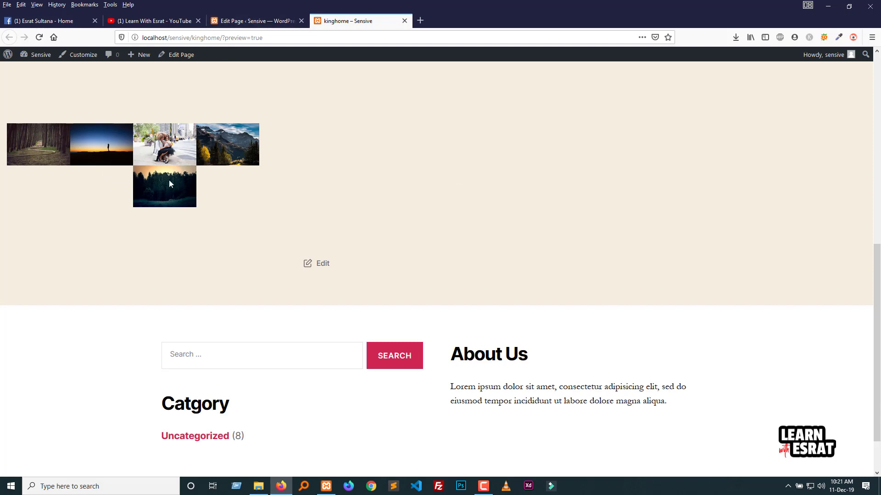
Step: Change the gallery type to Image masonry, save the element and update the page
{"action": "left_click", "coordinate": [234, 20]}
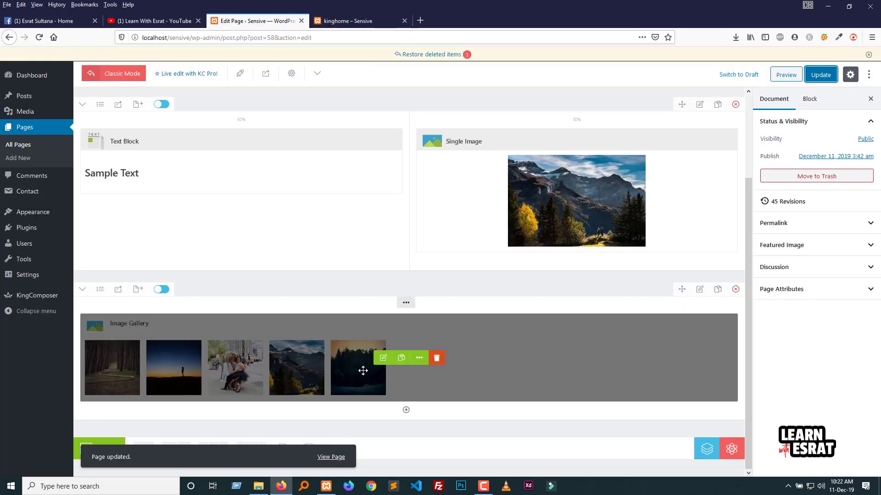
{"action": "left_click", "coordinate": [383, 358]}
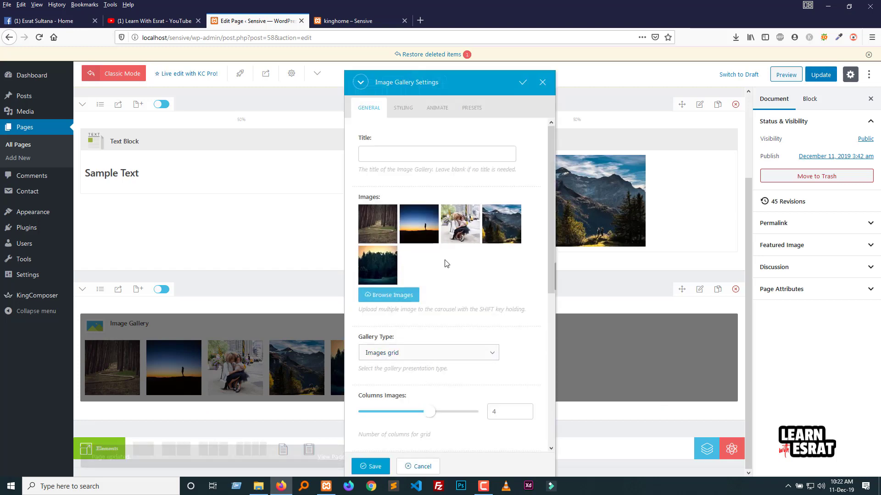
{"action": "scroll", "coordinate": [446, 263], "scroll_direction": "down", "scroll_amount": 2}
{"action": "left_click", "coordinate": [389, 306]}
{"action": "left_click", "coordinate": [389, 331]}
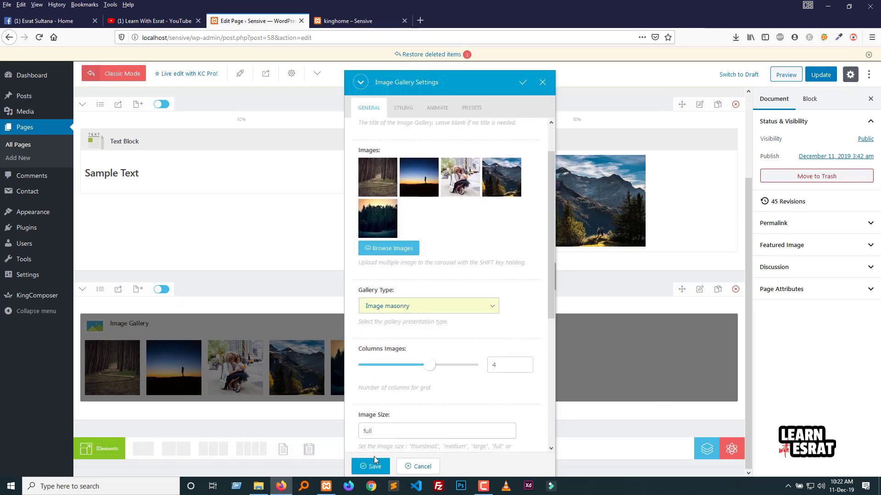
{"action": "left_click", "coordinate": [374, 465]}
{"action": "key", "text": "ctrl+s"}
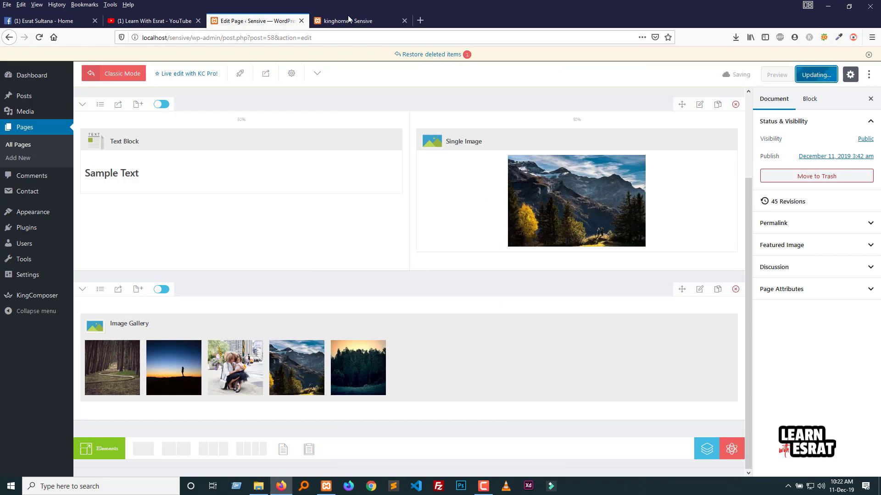
Step: Reload the kinghome preview and check the masonry gallery
{"action": "left_click", "coordinate": [349, 20]}
{"action": "left_click", "coordinate": [39, 38]}
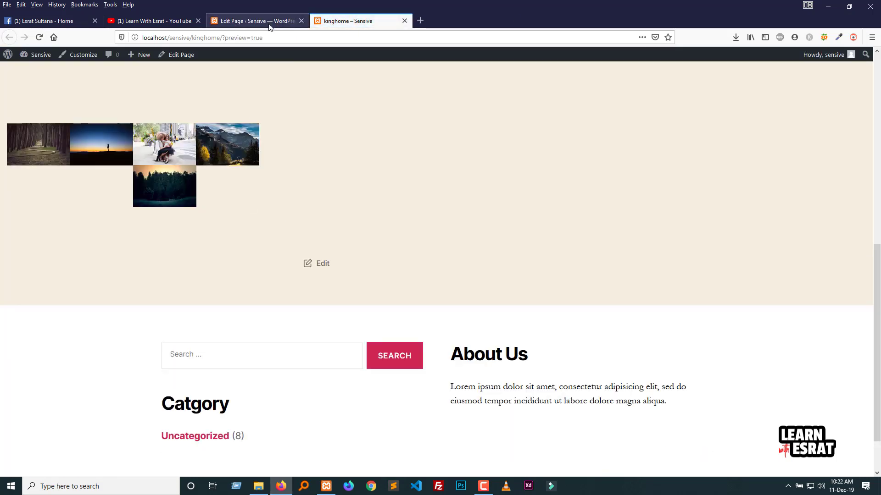
Step: Open the image gallery's image chooser and select the flying birds picture from the media library
{"action": "left_click", "coordinate": [252, 20]}
{"action": "left_click", "coordinate": [390, 358]}
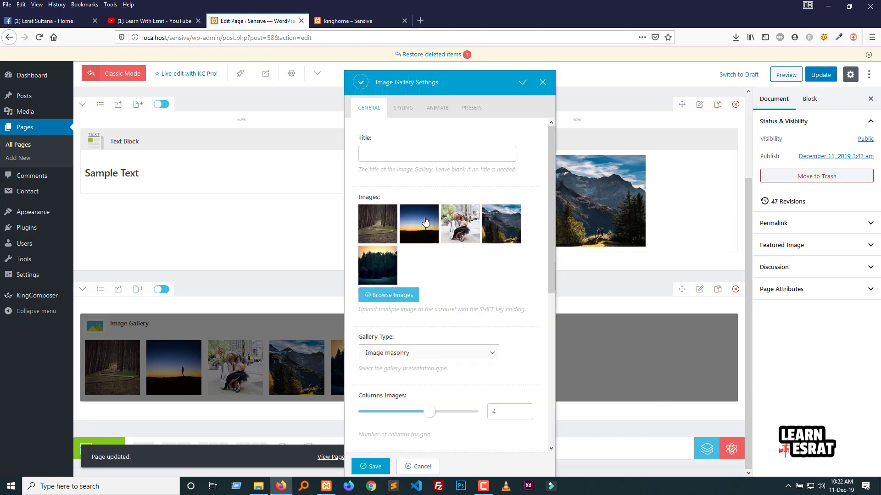
{"action": "left_click", "coordinate": [387, 292]}
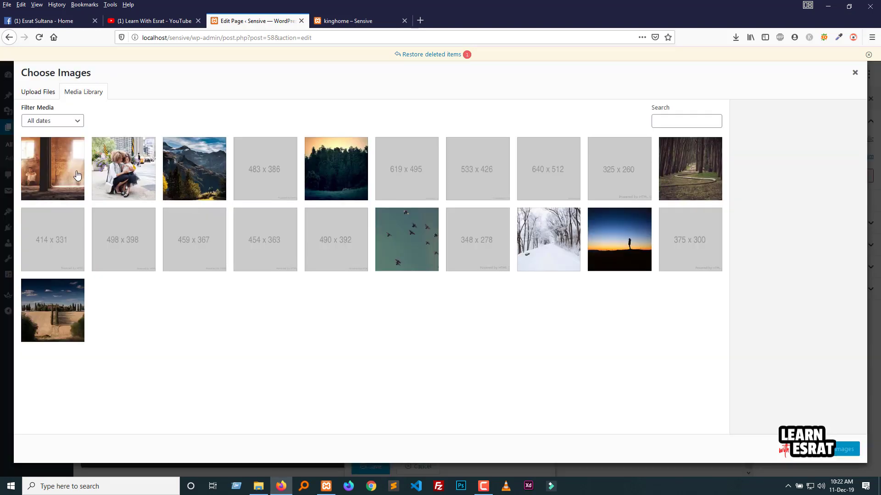
{"action": "left_click", "coordinate": [67, 175]}
{"action": "left_click", "coordinate": [128, 178]}
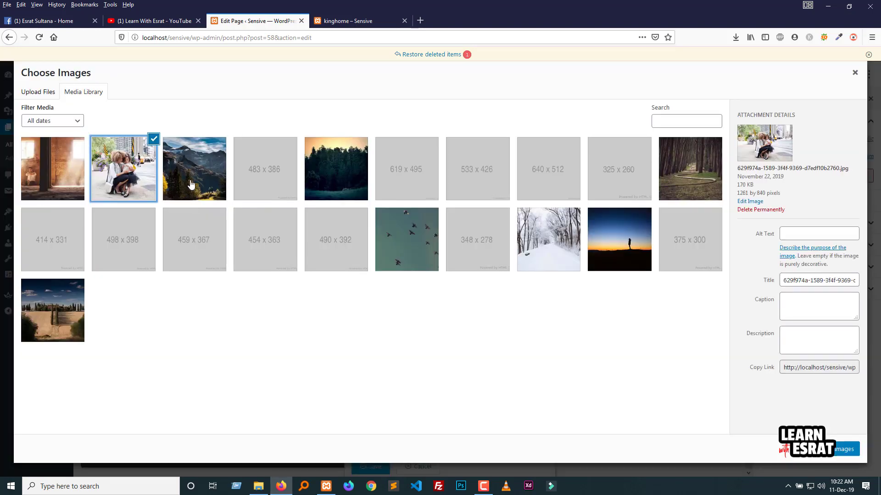
{"action": "left_click", "coordinate": [189, 185]}
{"action": "left_click", "coordinate": [64, 322]}
{"action": "left_click", "coordinate": [402, 256]}
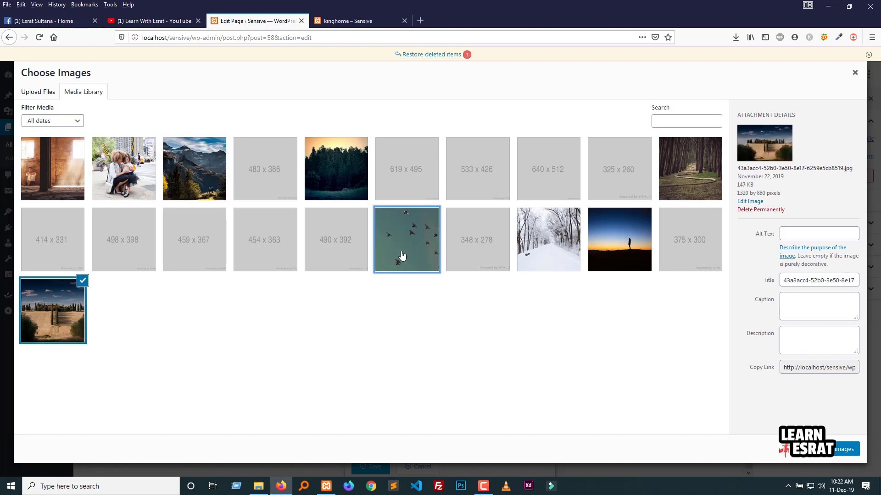
Step: Upload the palm tree swing picture, add it with the birds picture to the gallery and save the element
{"action": "left_click", "coordinate": [41, 92]}
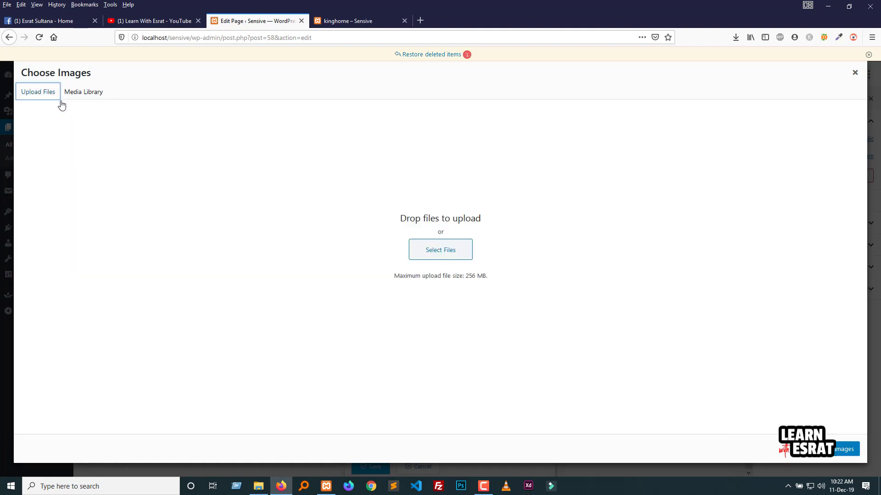
{"action": "left_click", "coordinate": [461, 258]}
{"action": "scroll", "coordinate": [457, 210], "scroll_direction": "down", "scroll_amount": 5}
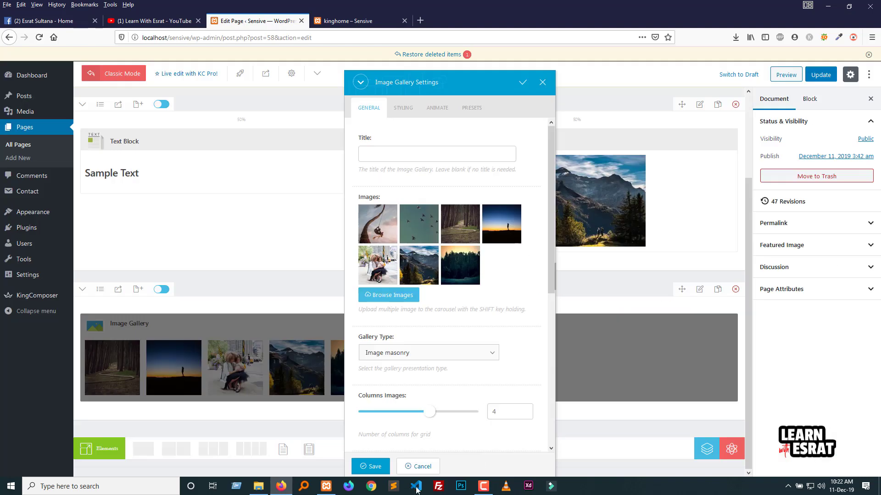
{"action": "left_click", "coordinate": [369, 466]}
Step: Update the page and check the enlarged masonry gallery in the reloaded preview
{"action": "left_click", "coordinate": [814, 76]}
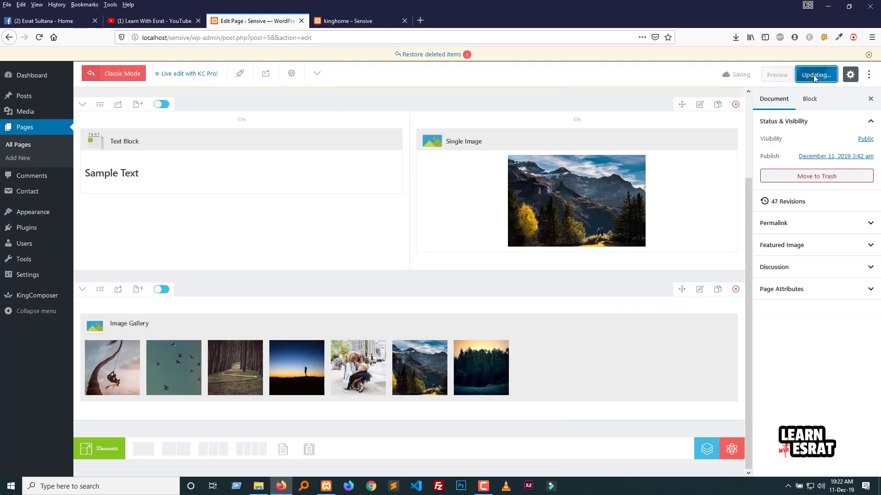
{"action": "left_click", "coordinate": [363, 18]}
{"action": "left_click", "coordinate": [39, 37]}
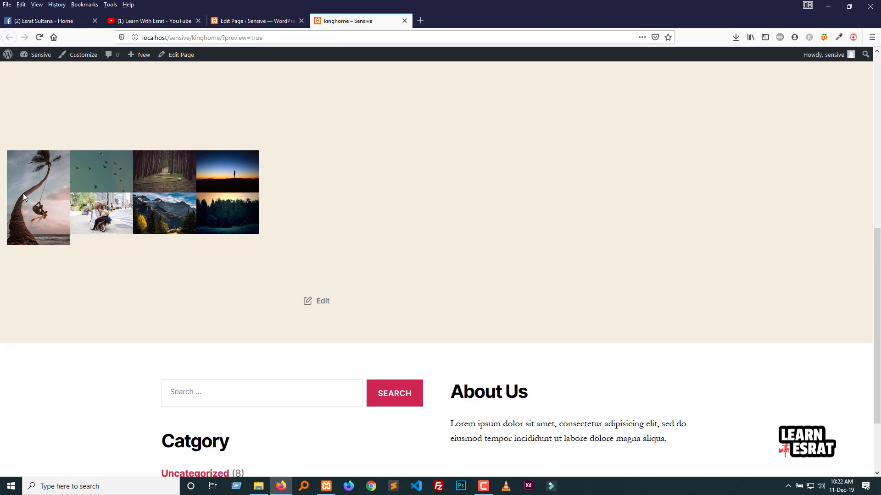
Step: Dismiss the restore deleted items notice, set the gallery type to Images grid and update the page
{"action": "left_click", "coordinate": [254, 21]}
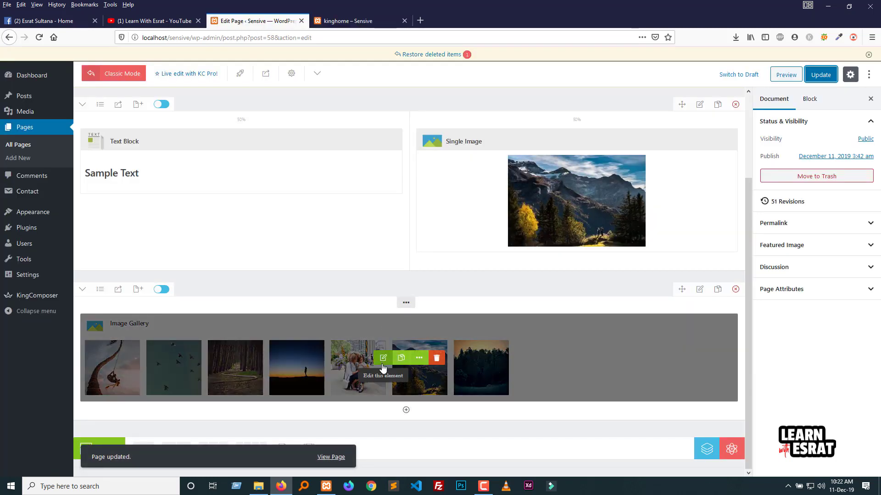
{"action": "left_click", "coordinate": [868, 58]}
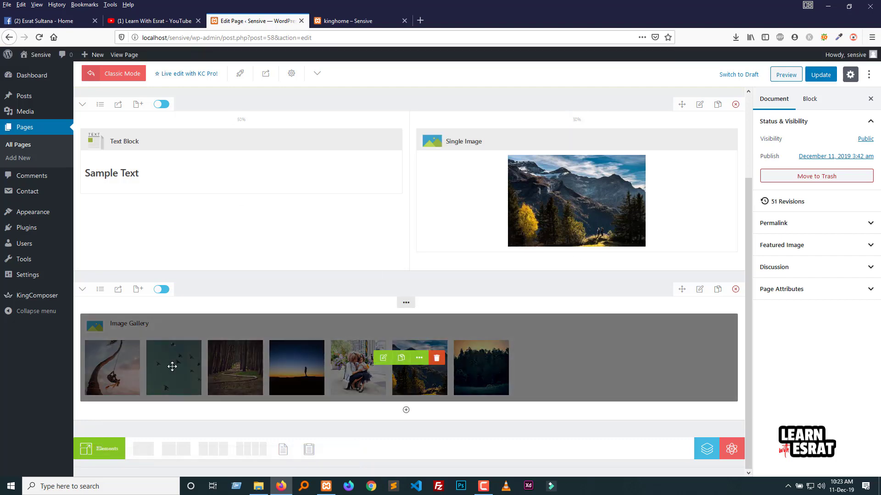
{"action": "left_click", "coordinate": [383, 358]}
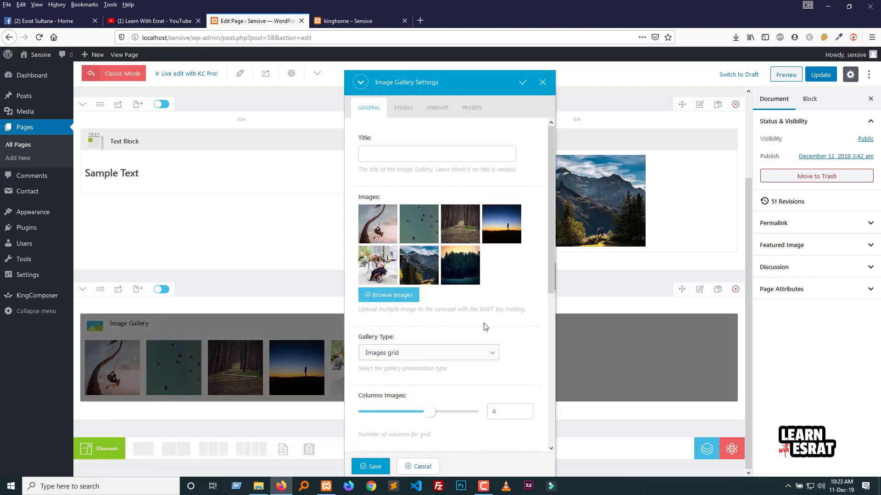
{"action": "left_click", "coordinate": [328, 264]}
Step: Review the page's text, single image and gallery rows in the editor, and switch to the Learn With Esrat YouTube channel
{"action": "scroll", "coordinate": [321, 261], "scroll_direction": "up", "scroll_amount": 2}
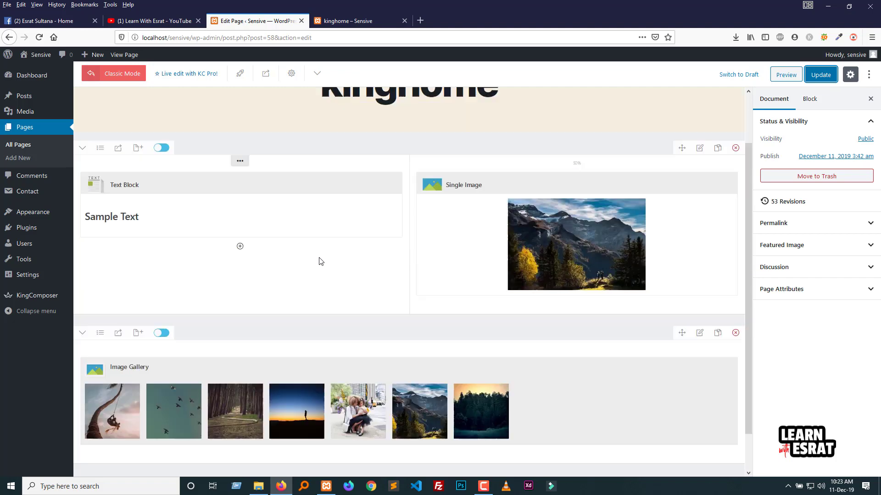
{"action": "scroll", "coordinate": [319, 259], "scroll_direction": "down", "scroll_amount": 2}
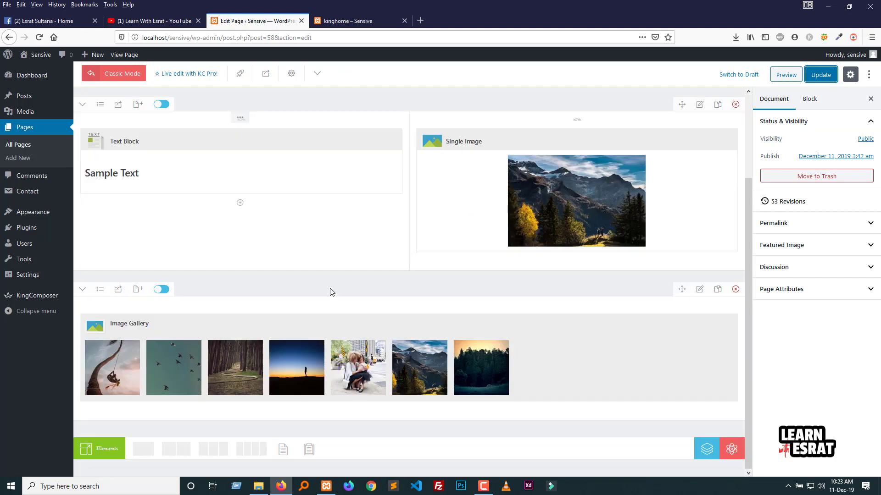
{"action": "scroll", "coordinate": [334, 289], "scroll_direction": "up", "scroll_amount": 2}
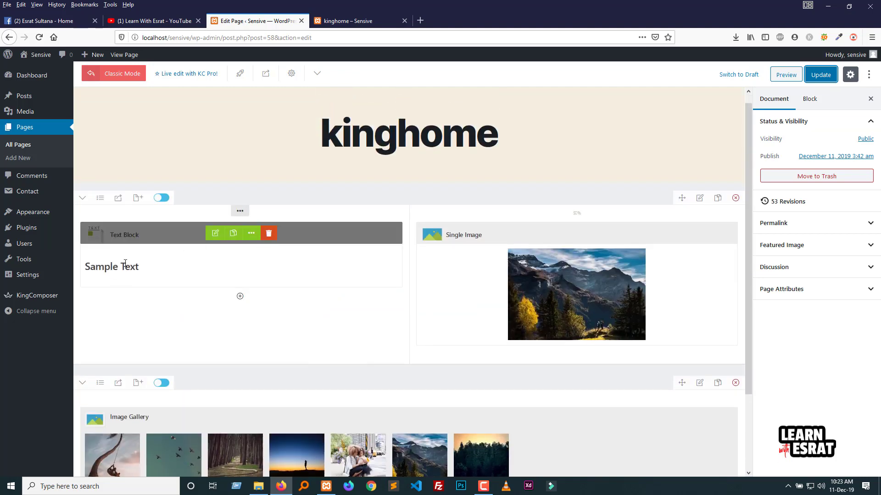
{"action": "scroll", "coordinate": [493, 266], "scroll_direction": "down", "scroll_amount": 2}
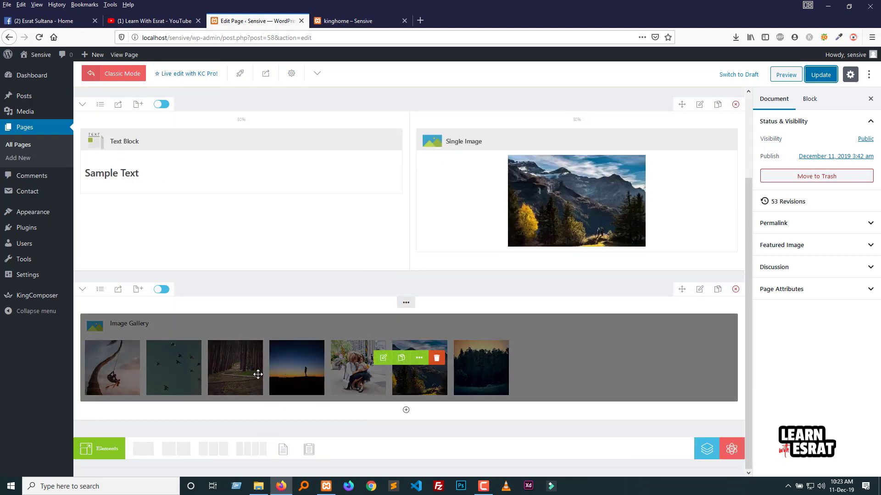
{"action": "scroll", "coordinate": [259, 374], "scroll_direction": "up", "scroll_amount": 2}
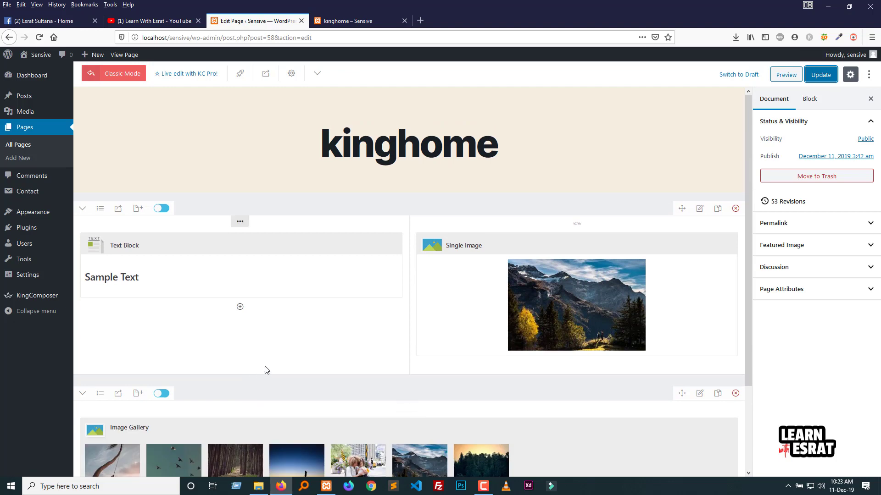
{"action": "left_click", "coordinate": [131, 21]}
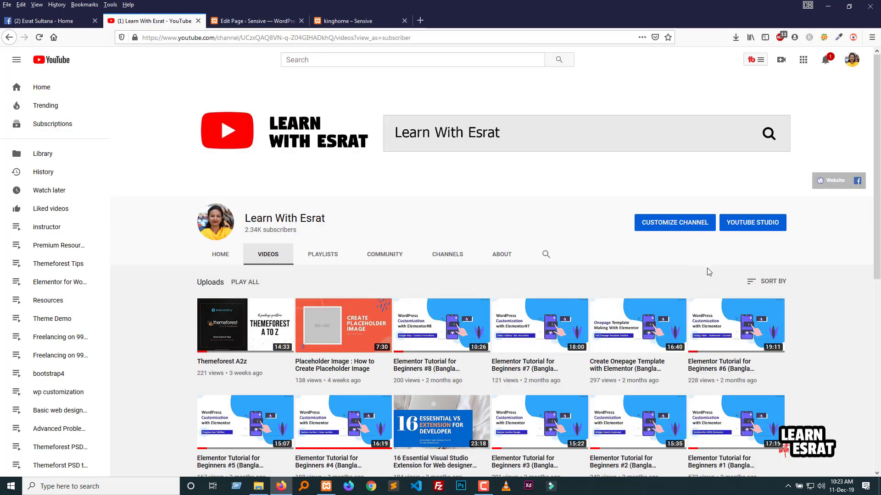